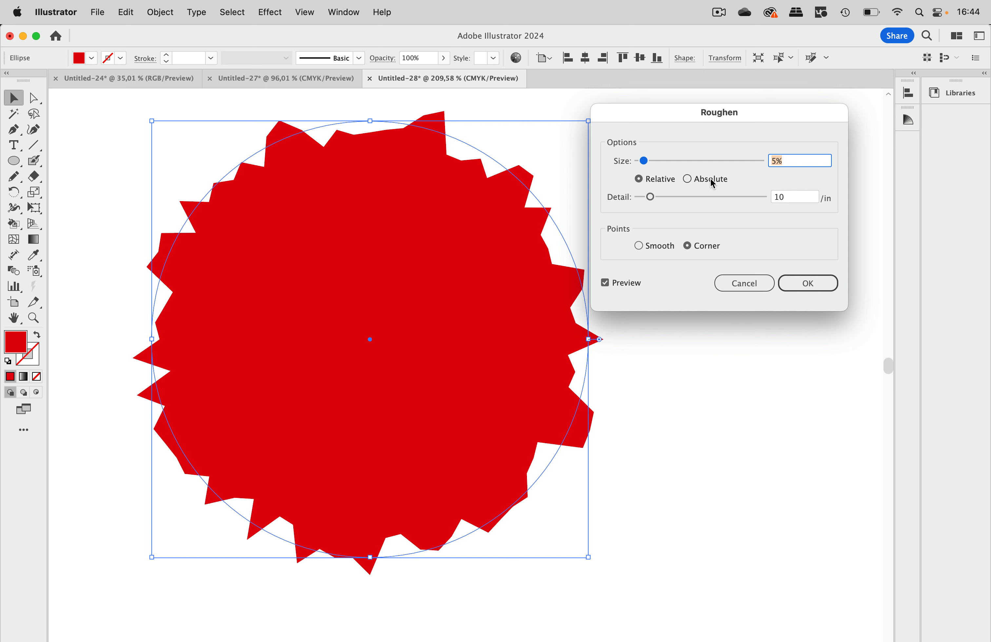
Step: Compare Relative and Absolute sizing in the circle's Roughen preview, and apply the effect with Relative size 5%, detail 10/in and Corner points
{"action": "left_click", "coordinate": [708, 181]}
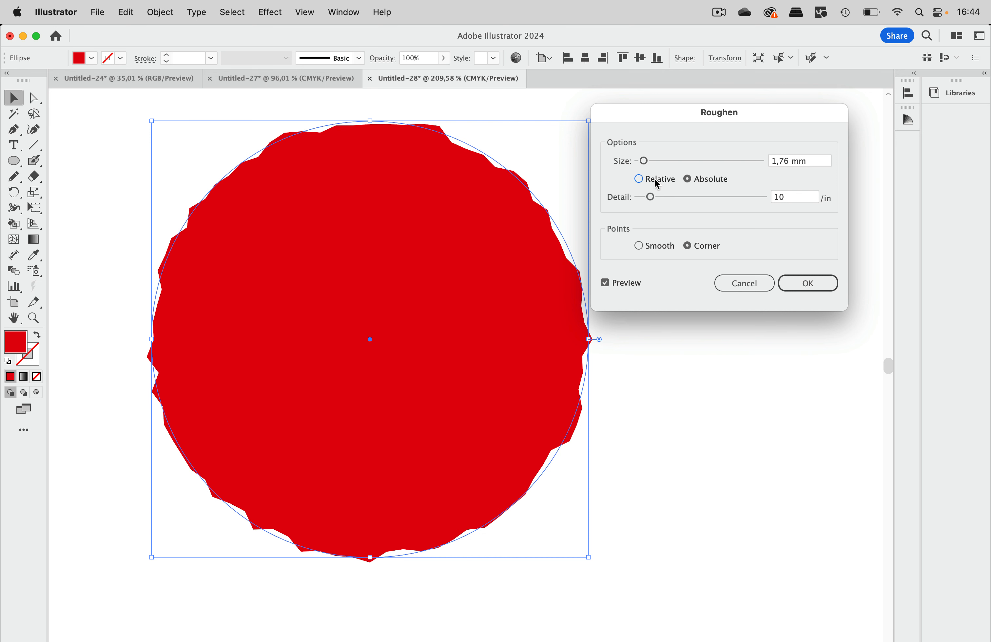
{"action": "left_click", "coordinate": [657, 182]}
{"action": "left_click", "coordinate": [713, 181]}
{"action": "left_click", "coordinate": [669, 181]}
{"action": "left_click", "coordinate": [702, 179]}
{"action": "left_click", "coordinate": [662, 180]}
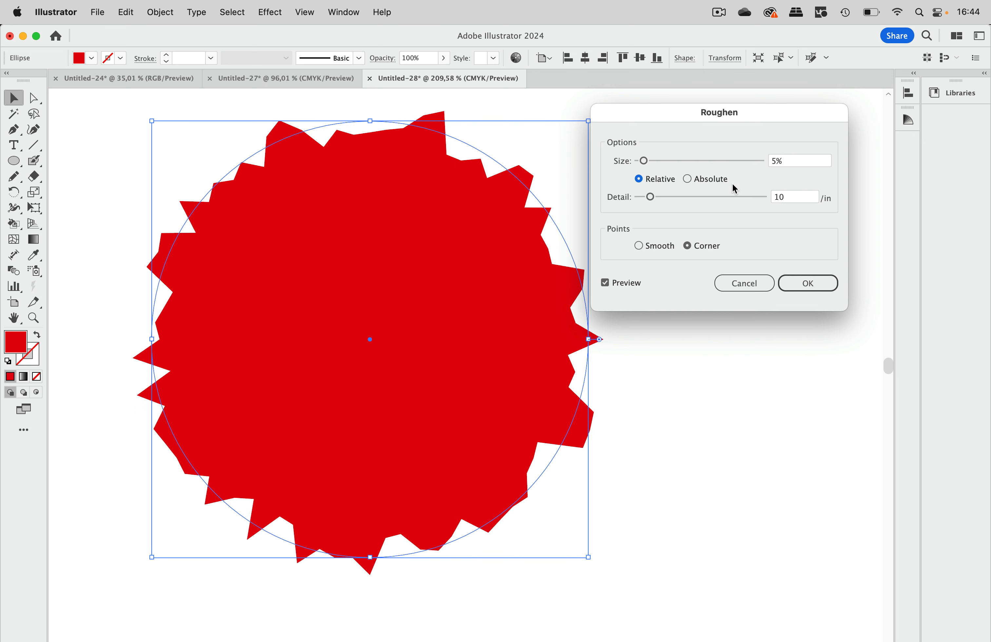
{"action": "left_click", "coordinate": [718, 180]}
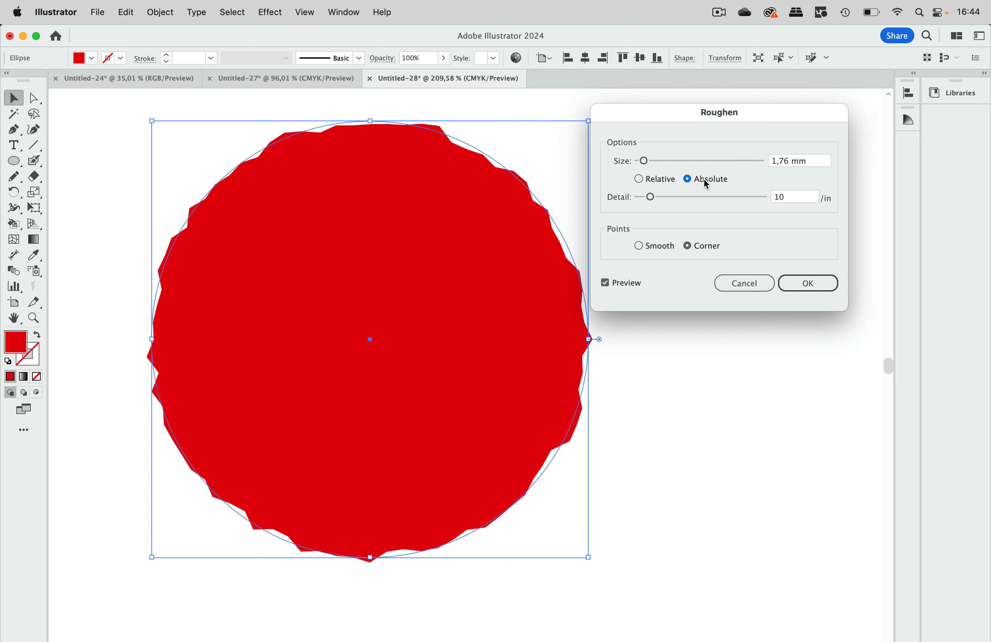
{"action": "left_click", "coordinate": [664, 180]}
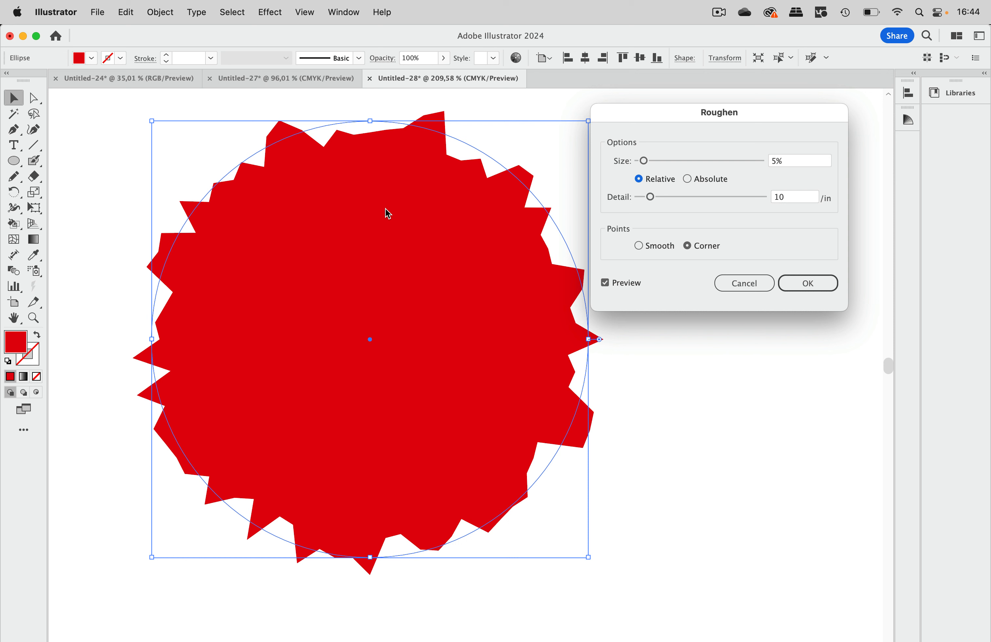
{"action": "left_click", "coordinate": [804, 284]}
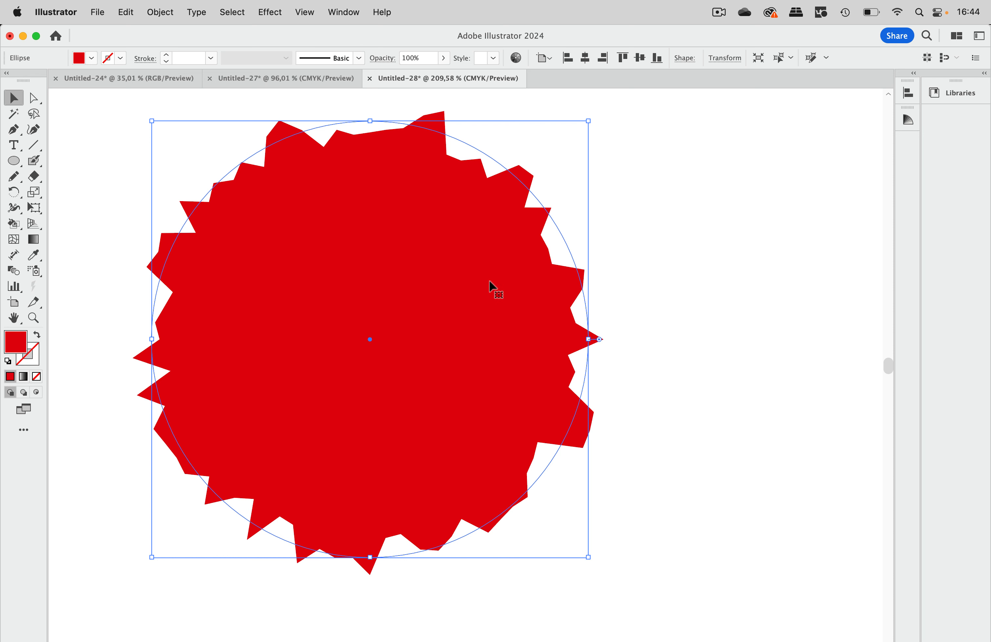
Step: Configure the Eyedropper tool to both pick up and apply the complete Appearance of objects
{"action": "scroll", "coordinate": [424, 297], "scroll_direction": "left", "scroll_amount": 10}
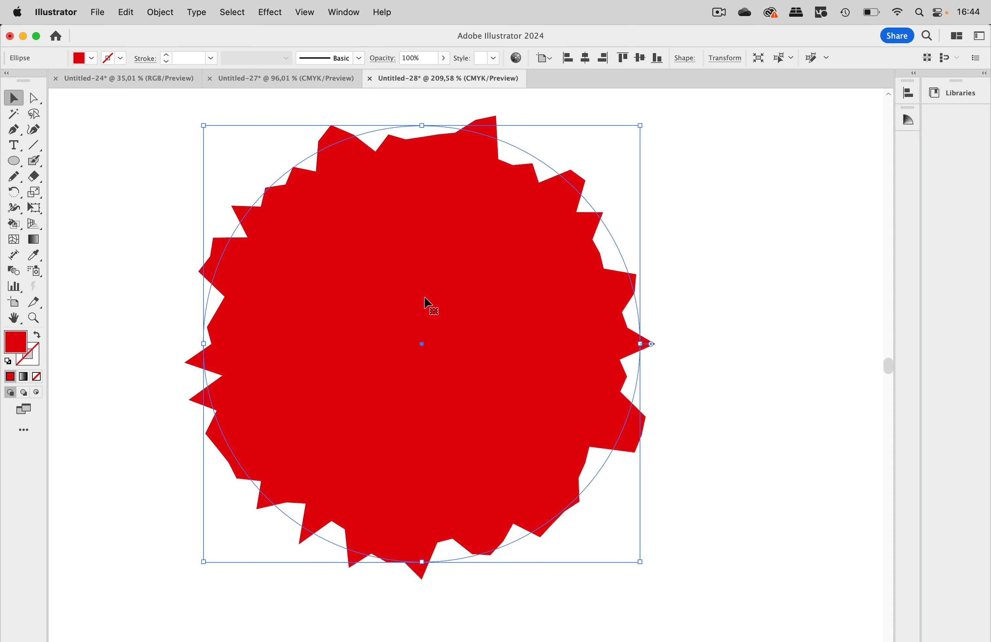
{"action": "scroll", "coordinate": [425, 303], "scroll_direction": "left", "scroll_amount": 4}
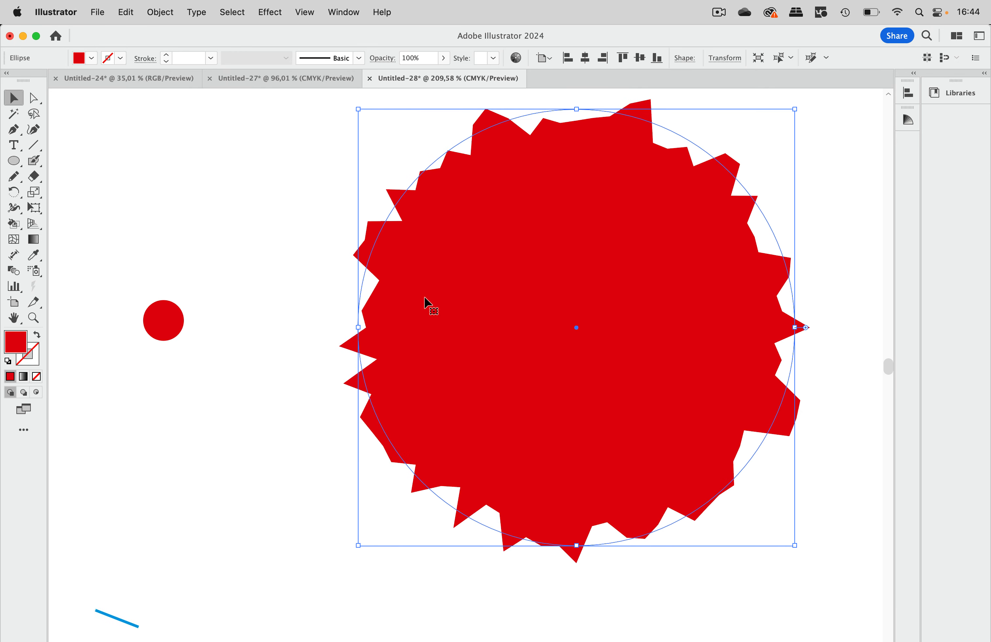
{"action": "left_click", "coordinate": [171, 330]}
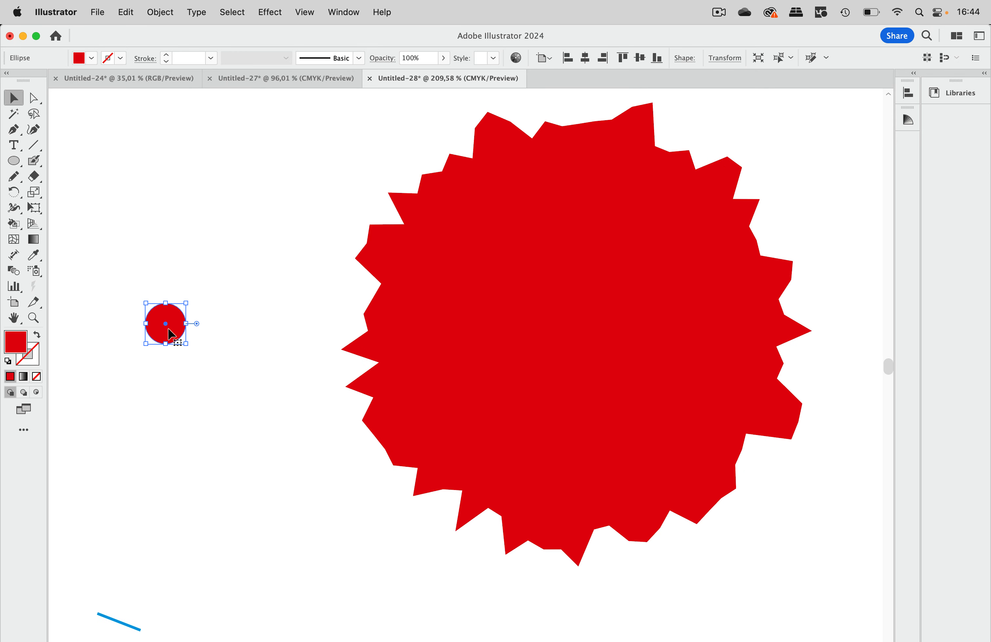
{"action": "left_click", "coordinate": [197, 291]}
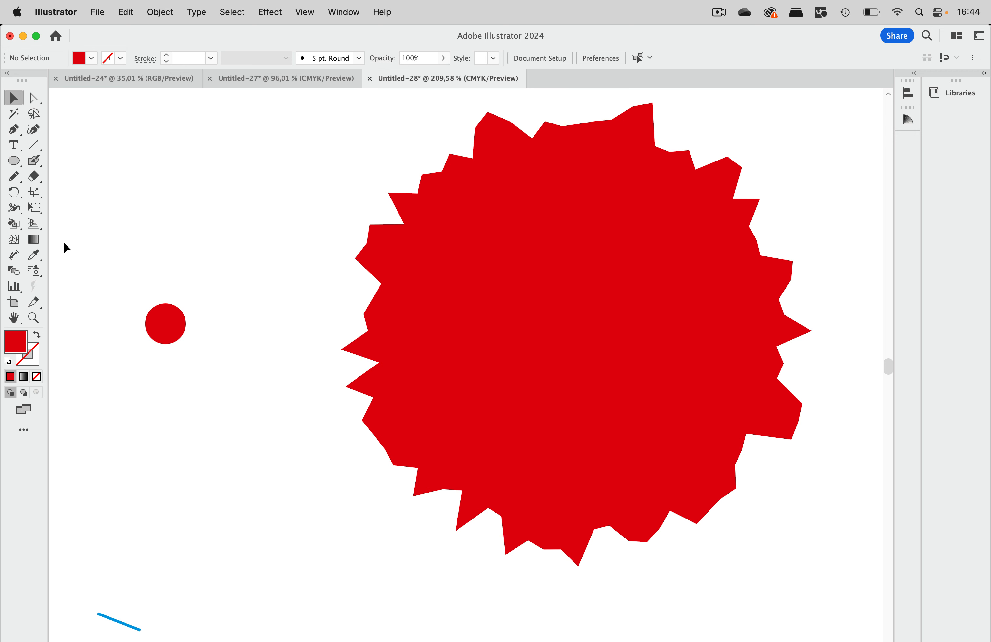
{"action": "double_click", "coordinate": [40, 257]}
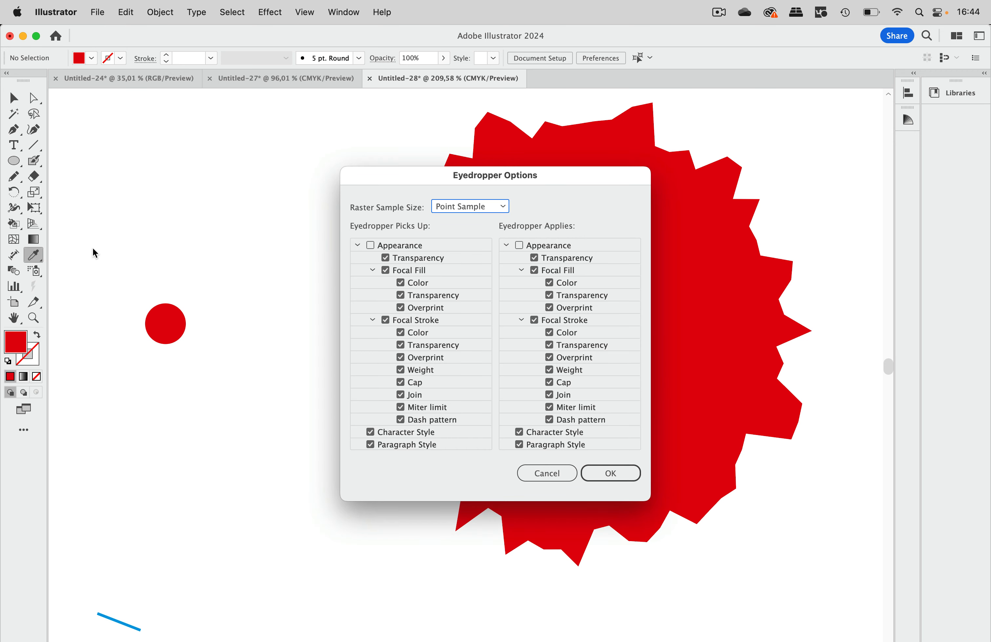
{"action": "left_click", "coordinate": [393, 245]}
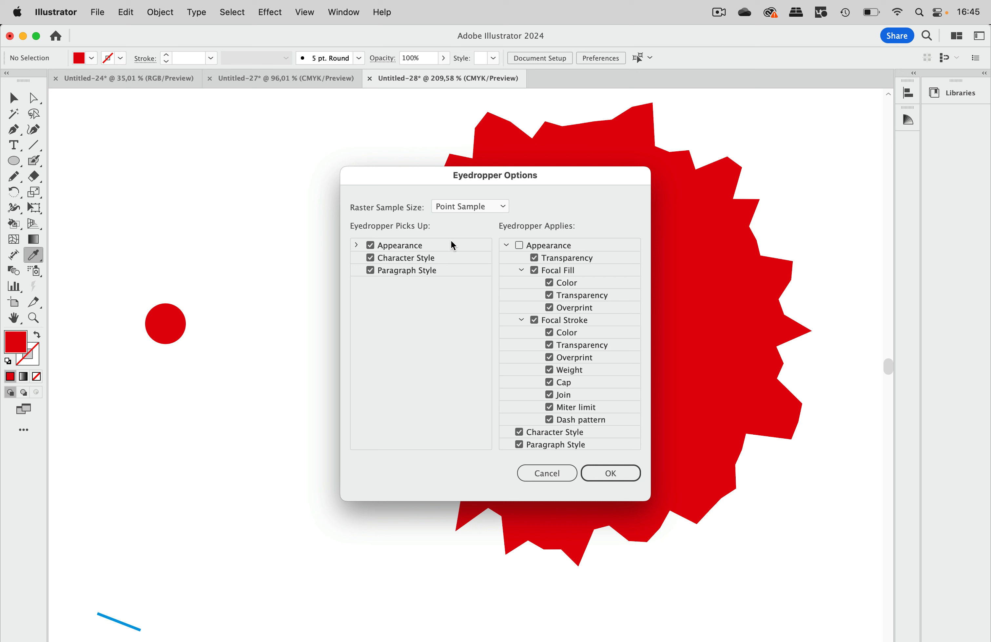
{"action": "left_click", "coordinate": [528, 244]}
{"action": "left_click", "coordinate": [607, 472]}
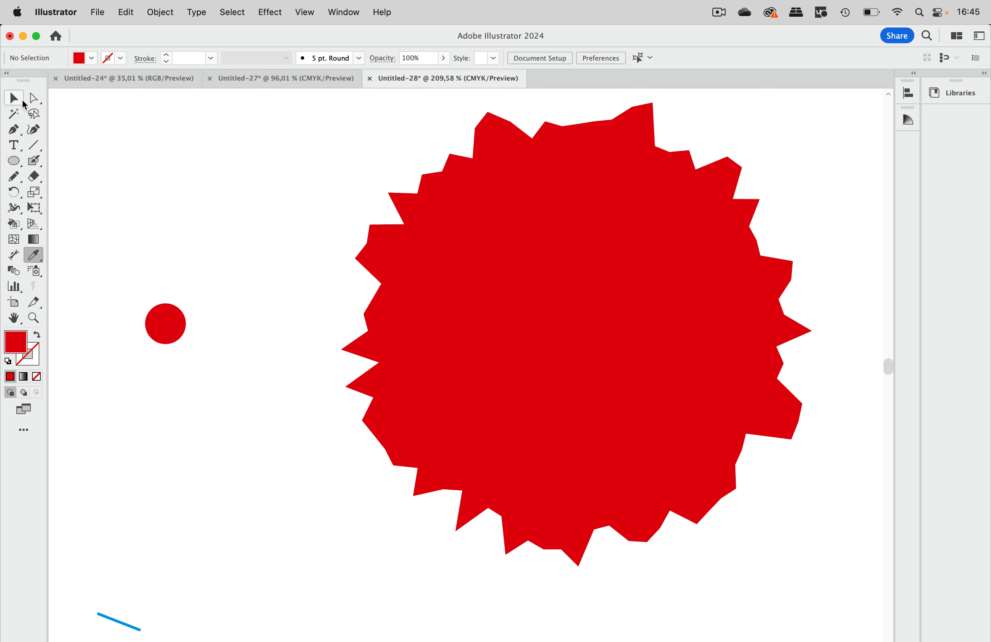
Step: Copy the large roughened shape's appearance onto the small red circle with the Eyedropper, and deselect it
{"action": "left_click", "coordinate": [21, 99]}
{"action": "left_click", "coordinate": [171, 340]}
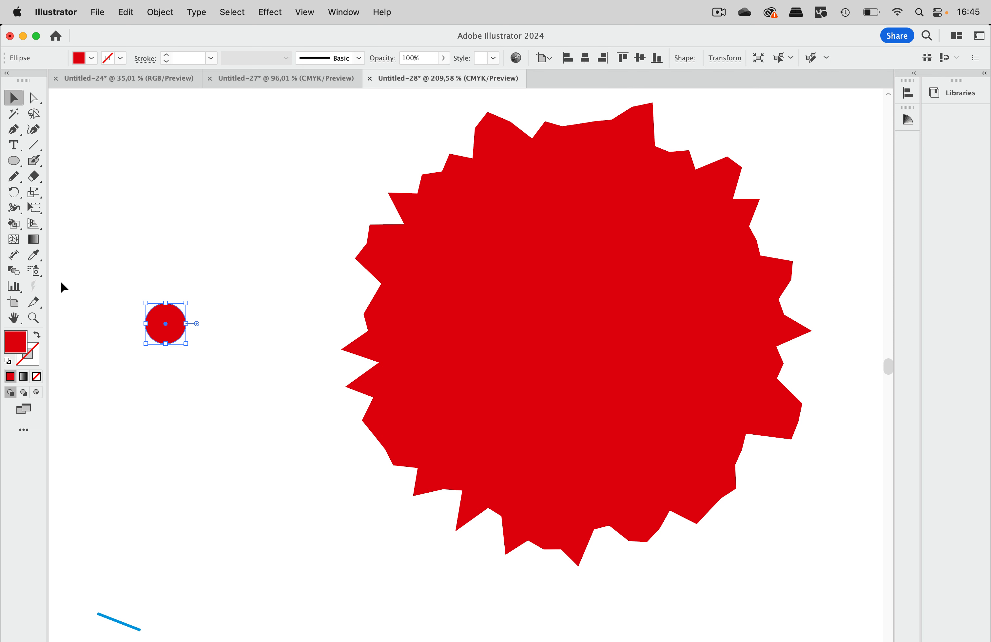
{"action": "left_click", "coordinate": [33, 255]}
{"action": "left_click", "coordinate": [505, 287]}
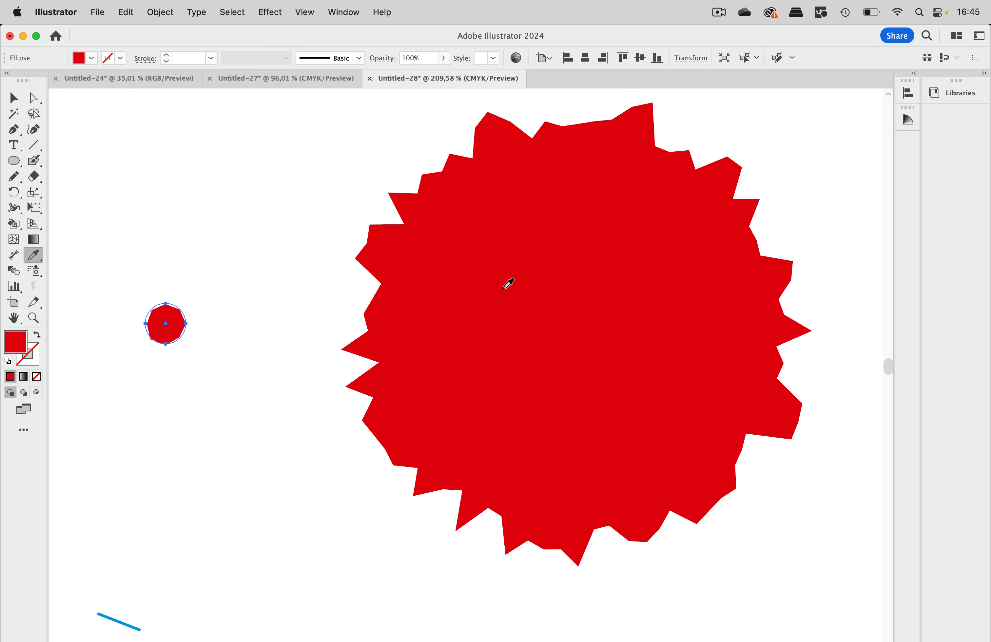
{"action": "left_click", "coordinate": [15, 99]}
{"action": "left_click", "coordinate": [195, 205]}
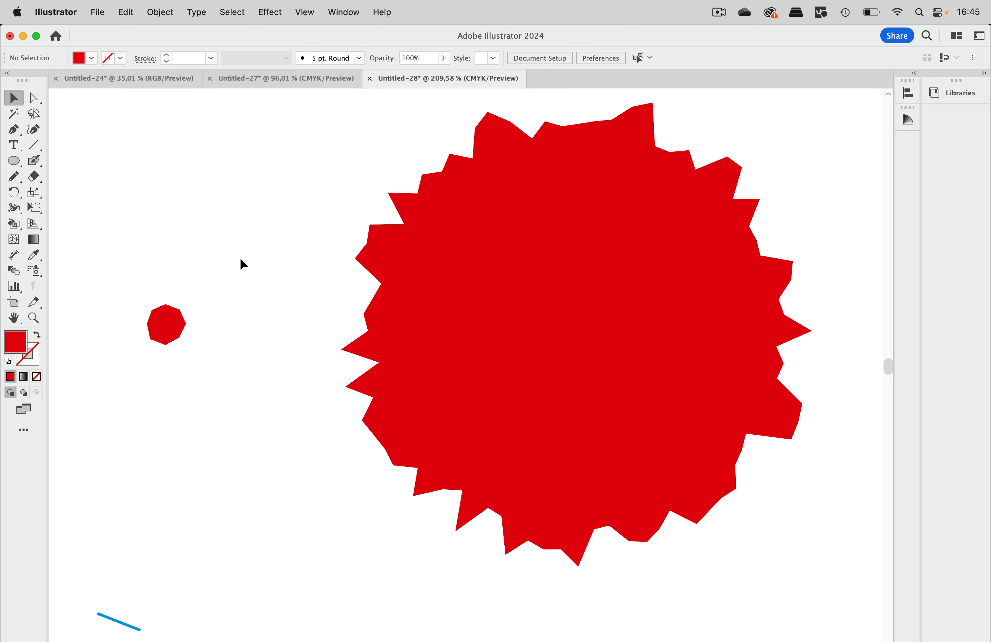
Step: Draw a small spiral with no fill in the empty area above the small red shape
{"action": "key", "text": "slash"}
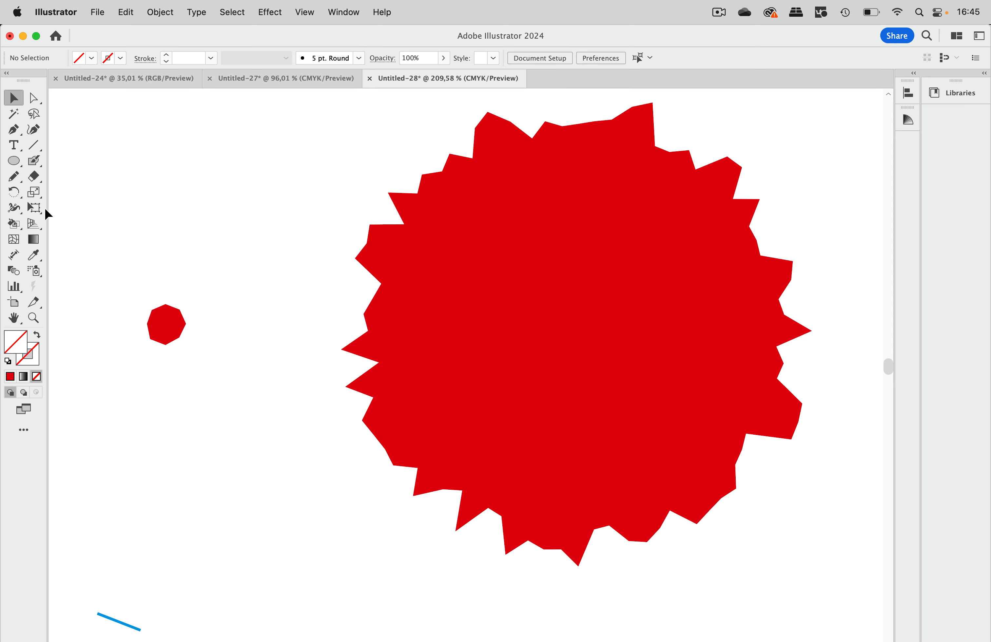
{"action": "left_click", "coordinate": [15, 177]}
{"action": "mouse_move", "coordinate": [167, 159]}
{"action": "left_mouse_down"}
{"action": "mouse_move", "coordinate": [141, 190]}
{"action": "mouse_move", "coordinate": [177, 172]}
{"action": "mouse_move", "coordinate": [170, 193]}
{"action": "left_mouse_up"}
{"action": "left_click", "coordinate": [14, 98]}
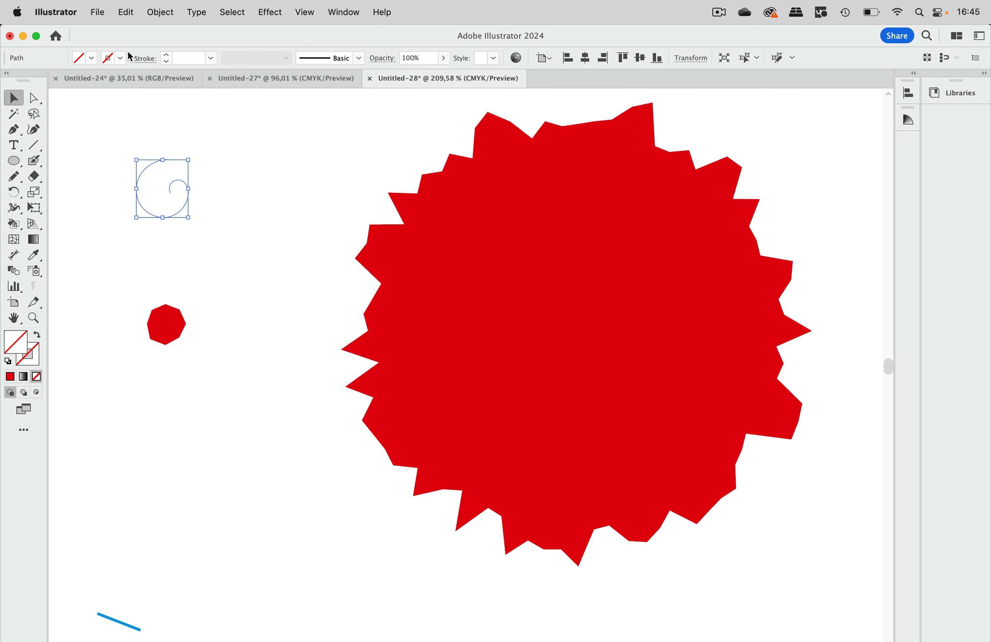
Step: Give the spiral a 7 pt stroke and scale it down to less than half its size
{"action": "left_click", "coordinate": [211, 58]}
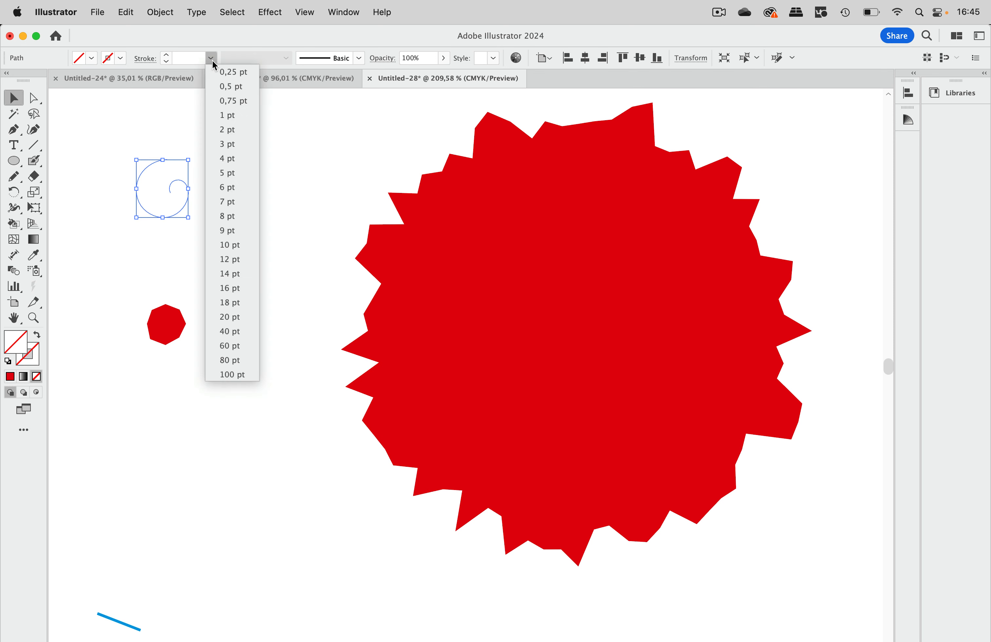
{"action": "left_click", "coordinate": [232, 214]}
{"action": "left_click", "coordinate": [229, 191]}
{"action": "left_click", "coordinate": [184, 185]}
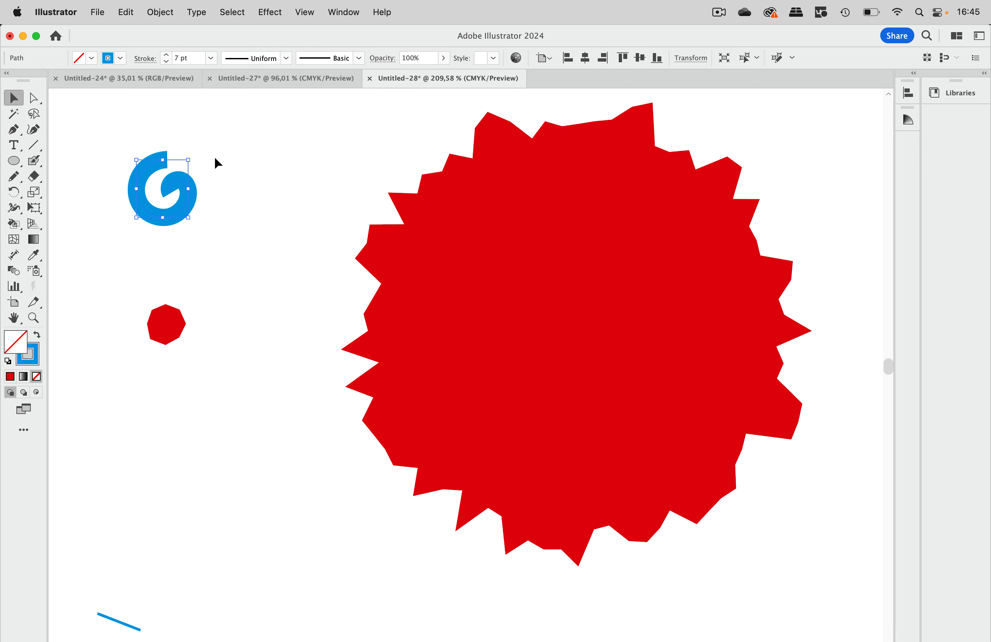
{"action": "mouse_move", "coordinate": [189, 160]}
{"action": "left_mouse_down"}
{"action": "mouse_move", "coordinate": [274, 115]}
{"action": "mouse_move", "coordinate": [163, 194]}
{"action": "left_mouse_up"}
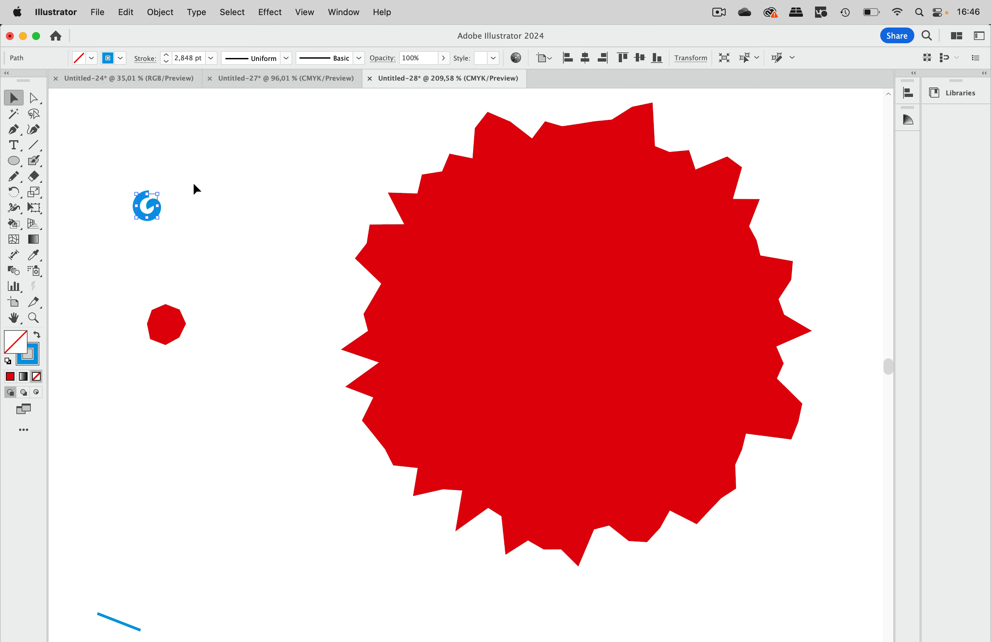
Step: Check the Scale Strokes & Effects option in the General preferences without changing it, and delete the spiral
{"action": "left_click", "coordinate": [75, 12]}
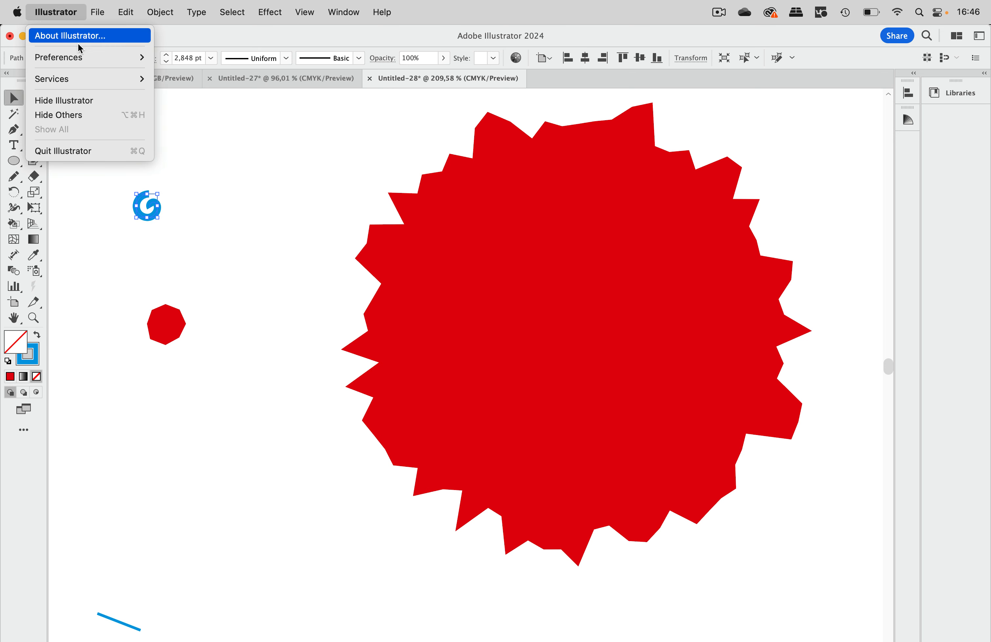
{"action": "mouse_move", "coordinate": [84, 61]}
{"action": "left_click", "coordinate": [191, 58]}
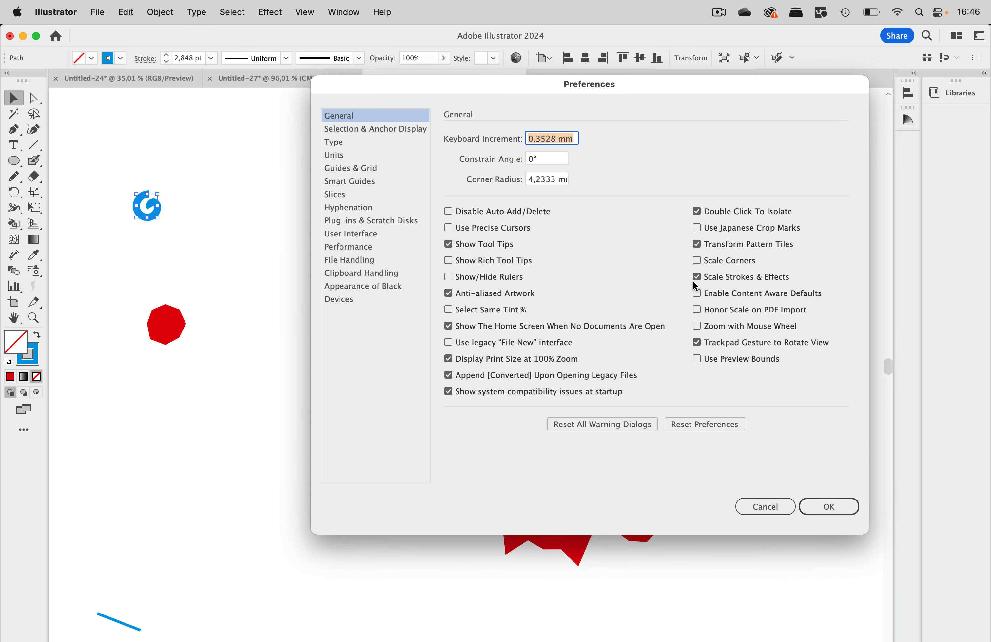
{"action": "left_click", "coordinate": [765, 506]}
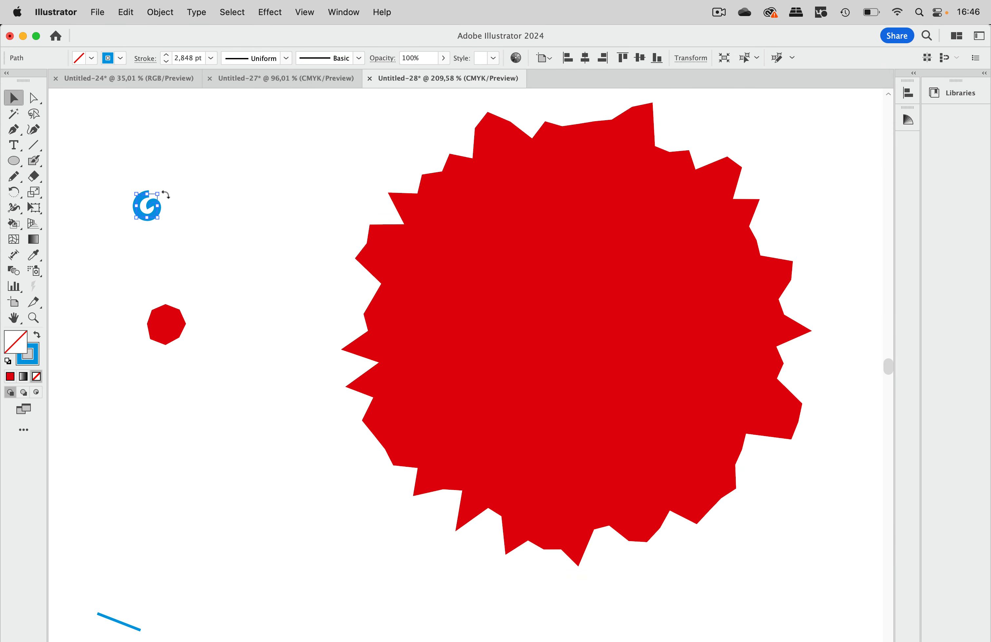
{"action": "key", "text": "BackSpace"}
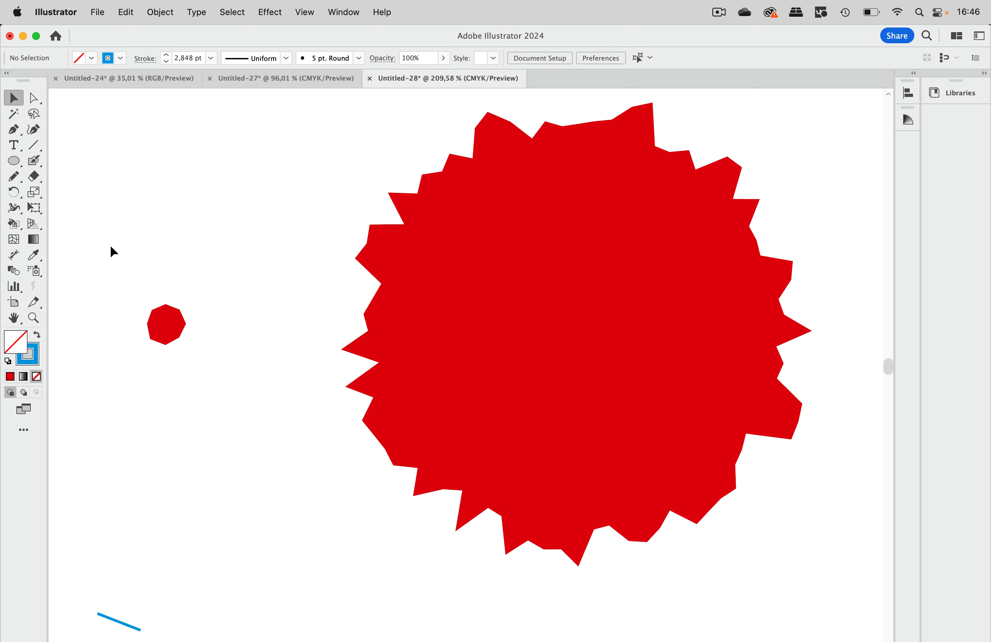
Step: Display the appearance attributes of the large red shape and view its Roughen effect's settings without changing them
{"action": "scroll", "coordinate": [110, 245], "scroll_direction": "right", "scroll_amount": 5}
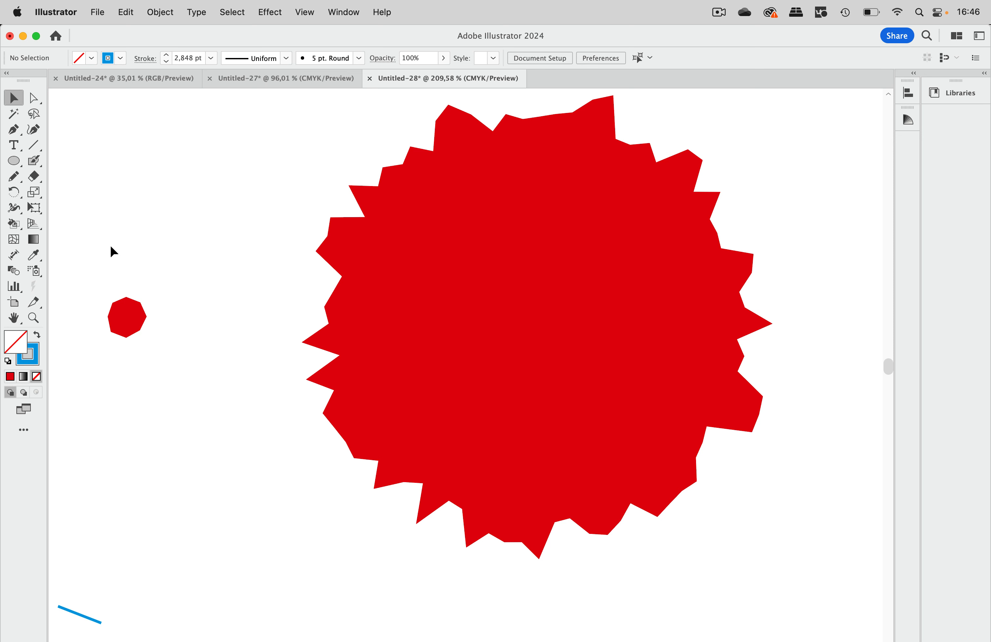
{"action": "left_click", "coordinate": [456, 285]}
{"action": "left_click", "coordinate": [354, 13]}
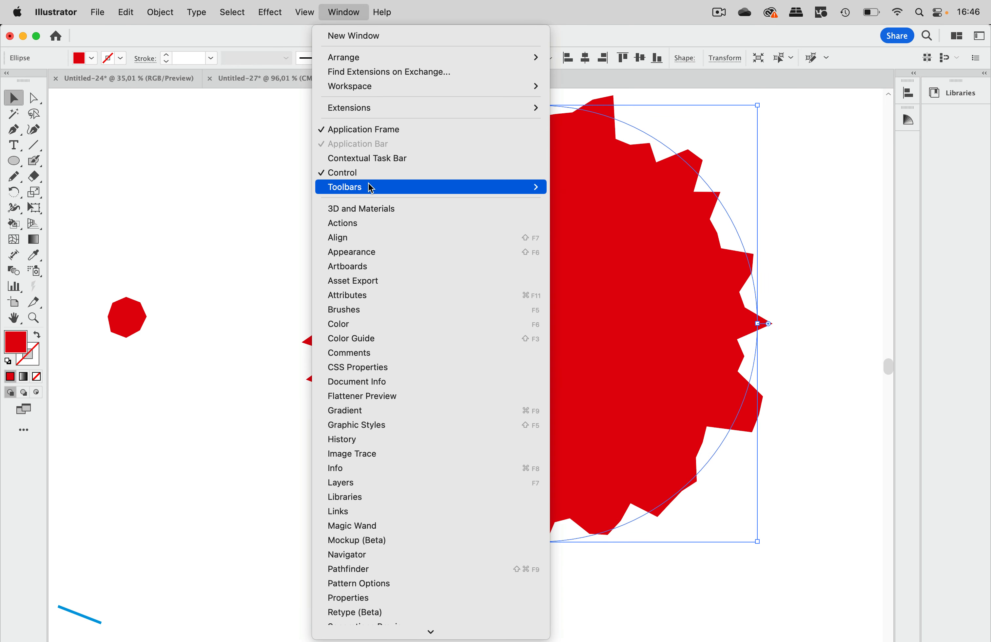
{"action": "left_click", "coordinate": [366, 253]}
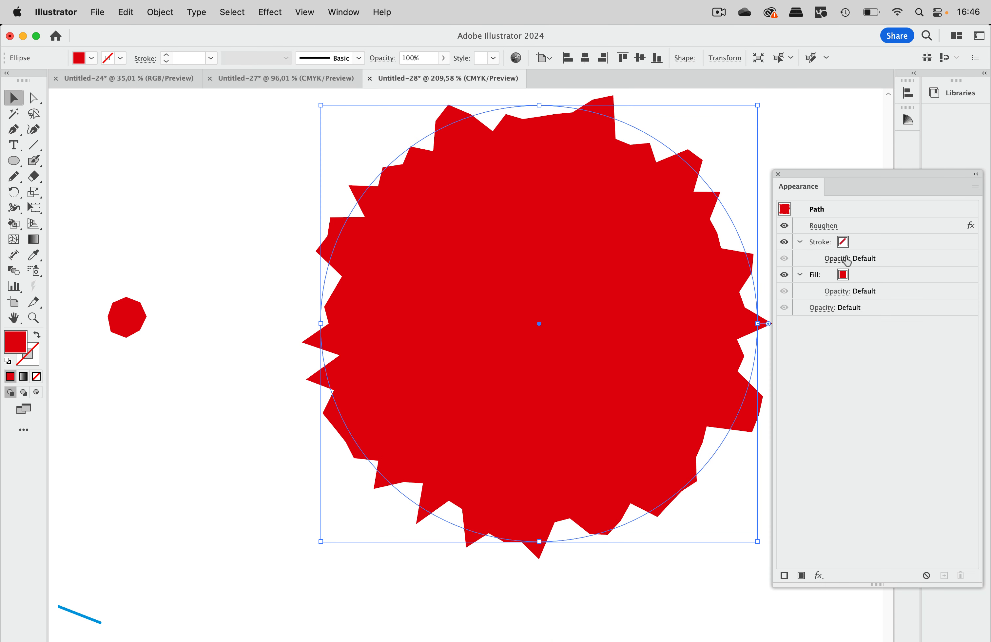
{"action": "left_click", "coordinate": [827, 227]}
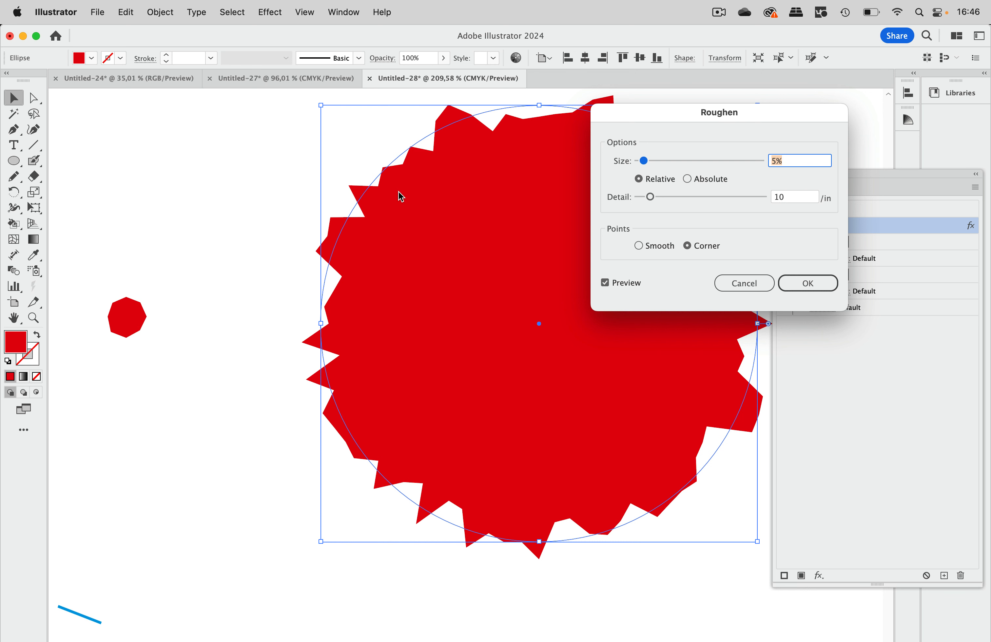
{"action": "left_click", "coordinate": [742, 280]}
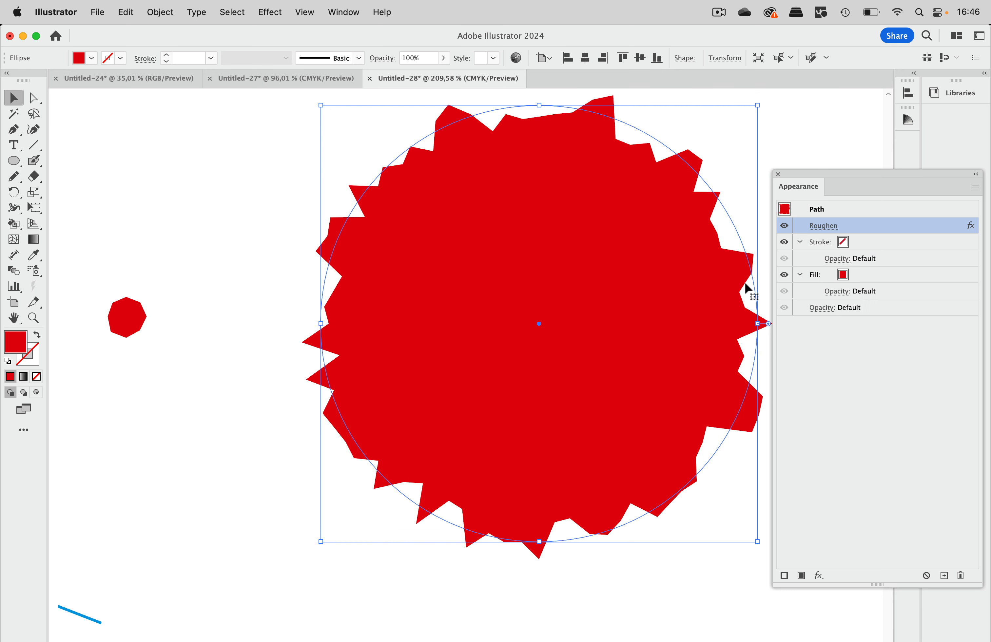
Step: Change the Roughen effect of both red shapes together to Absolute size 1,76 mm with a detail of 38/in
{"action": "left_click_drag", "start_coordinate": [104, 220], "coordinate": [417, 385]}
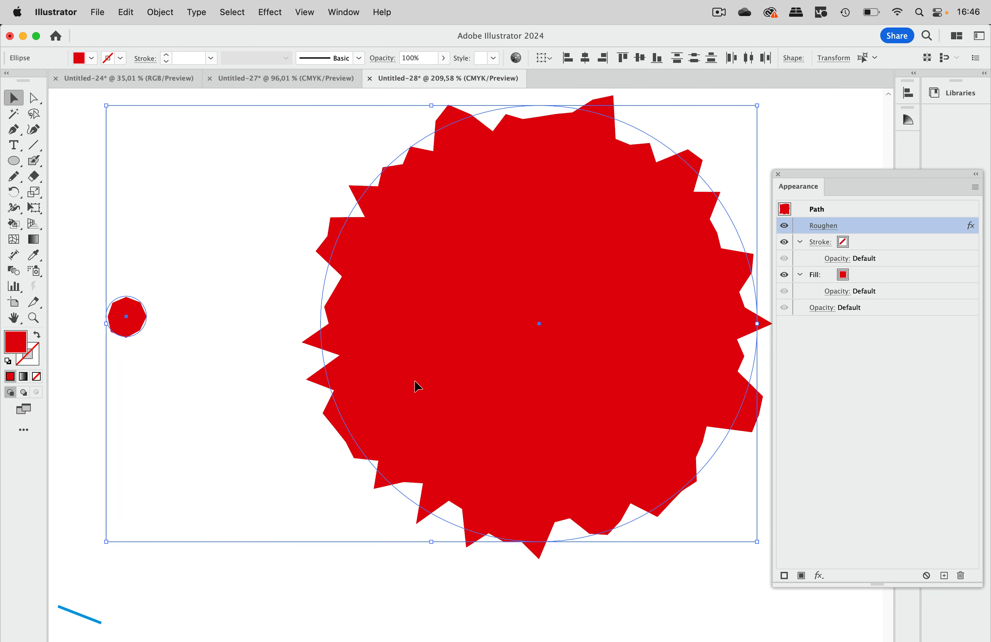
{"action": "left_click", "coordinate": [827, 228]}
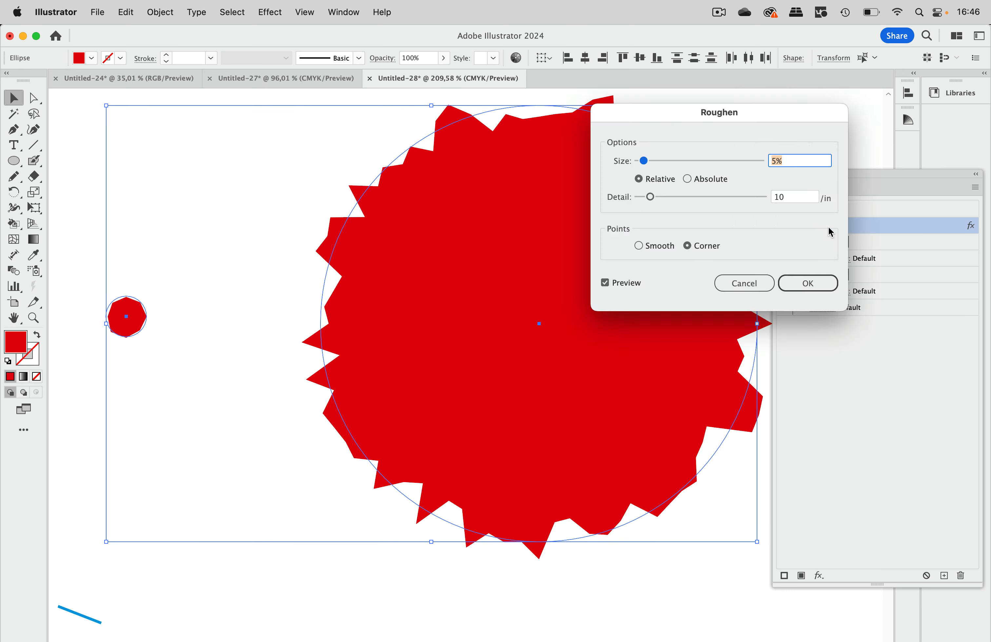
{"action": "left_click_drag", "start_coordinate": [693, 113], "coordinate": [434, 248]}
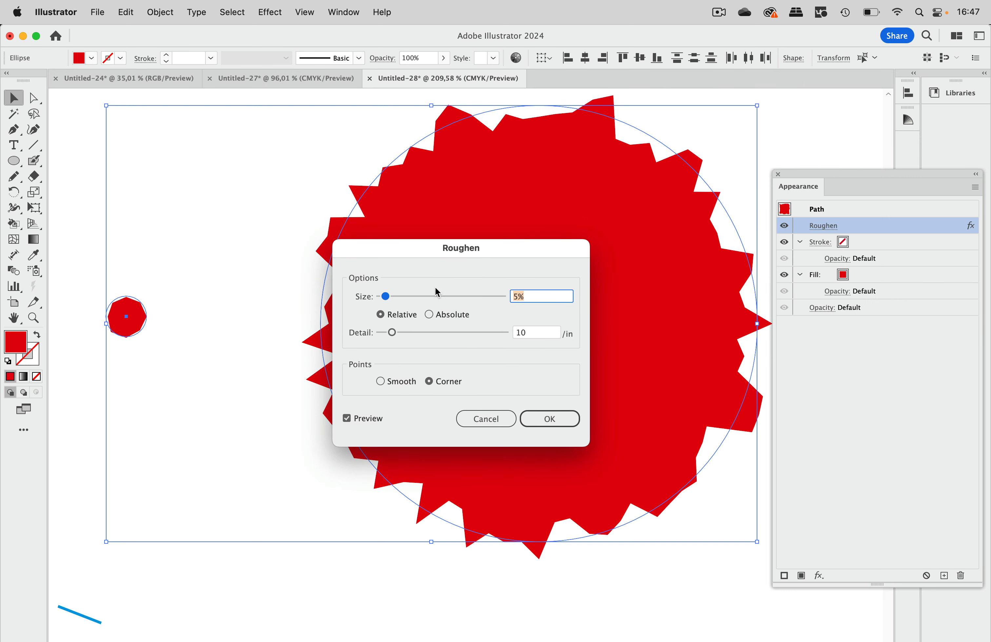
{"action": "left_click", "coordinate": [451, 318]}
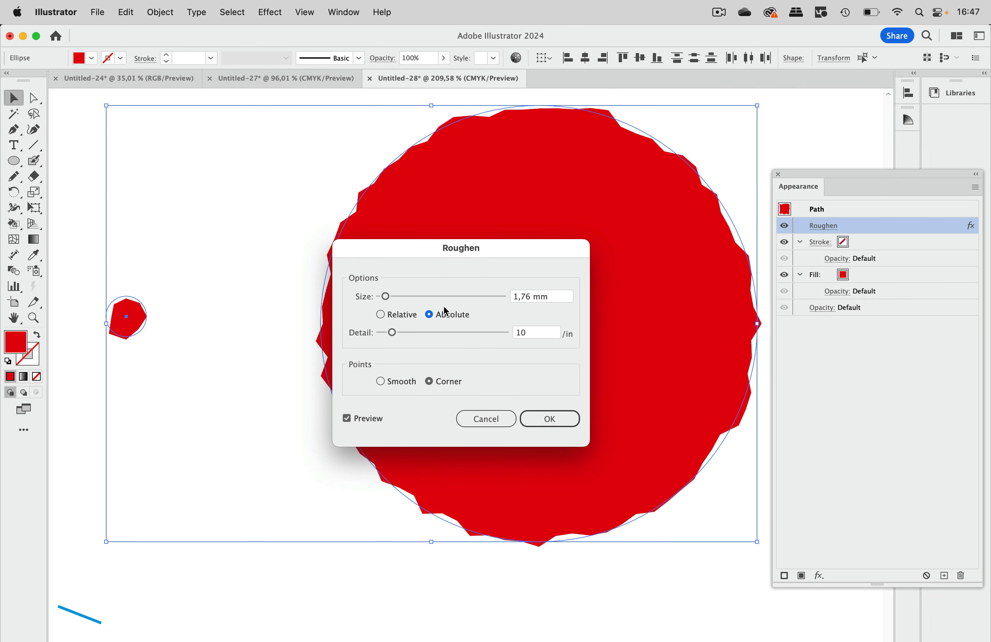
{"action": "left_click_drag", "start_coordinate": [392, 338], "coordinate": [428, 323]}
{"action": "left_click_drag", "start_coordinate": [416, 252], "coordinate": [492, 291]}
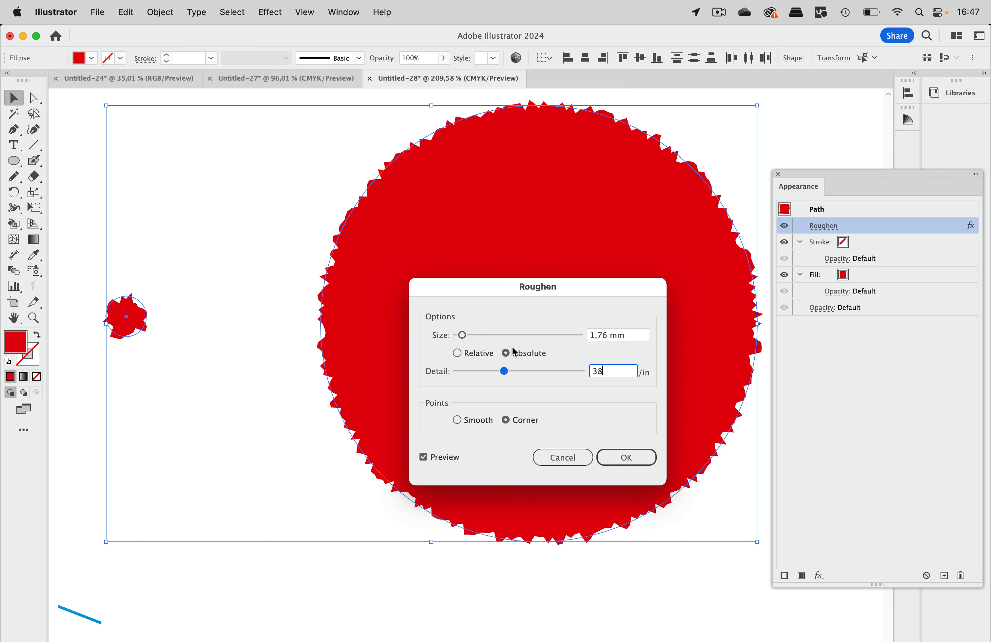
{"action": "left_click", "coordinate": [625, 457]}
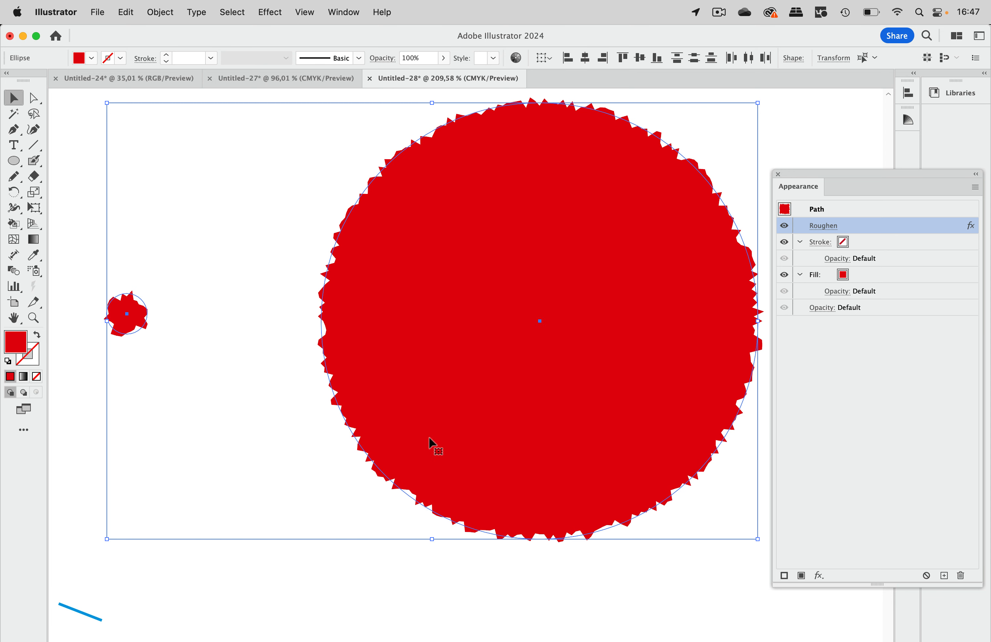
Step: Preview the Roughen effect on both blue lines at Absolute size 1,76 mm with a detail of 34/in, without applying it
{"action": "scroll", "coordinate": [431, 442], "scroll_direction": "down", "scroll_amount": 10}
{"action": "left_click_drag", "start_coordinate": [118, 269], "coordinate": [259, 502]}
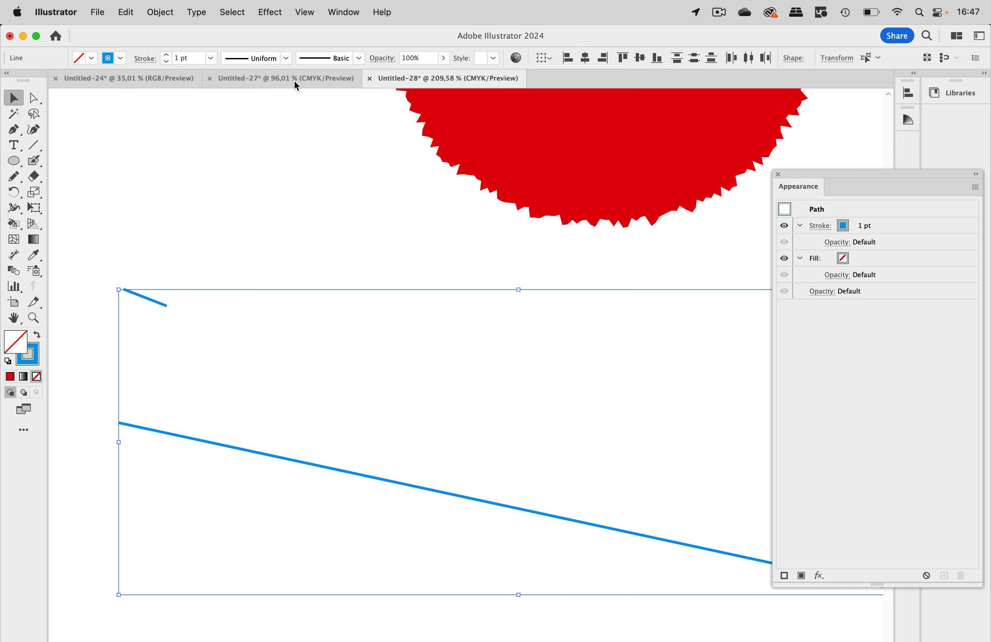
{"action": "left_click", "coordinate": [308, 17]}
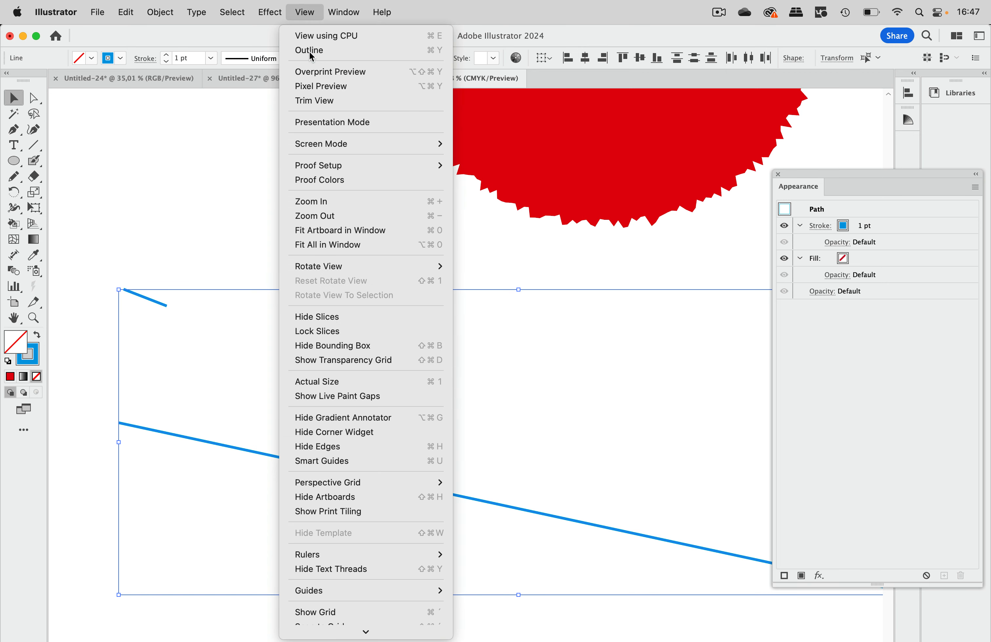
{"action": "mouse_move", "coordinate": [273, 11]}
{"action": "mouse_move", "coordinate": [299, 151]}
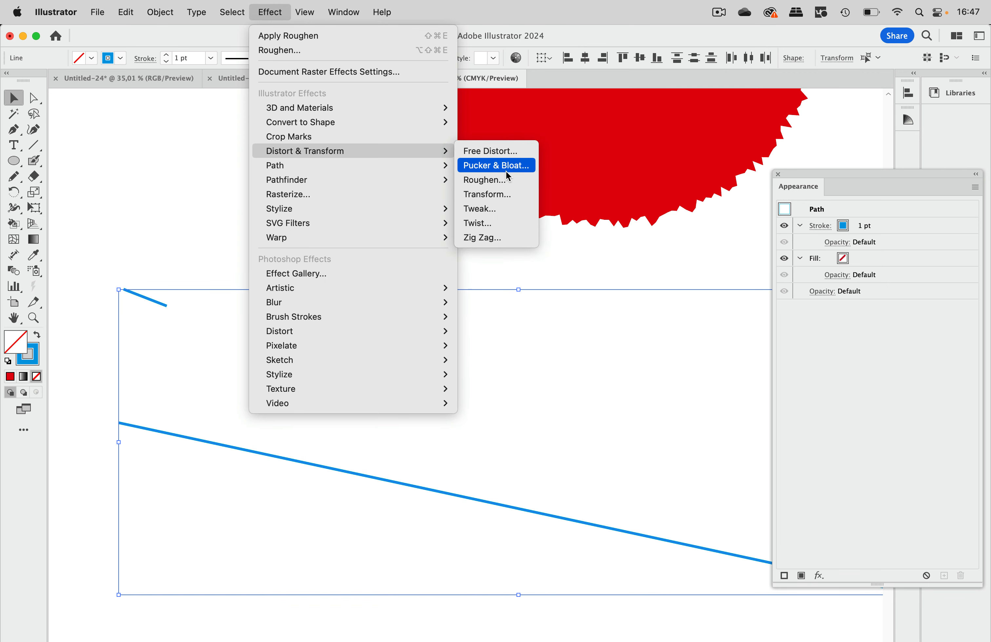
{"action": "left_click", "coordinate": [507, 180]}
{"action": "left_click_drag", "start_coordinate": [507, 283], "coordinate": [390, 162]}
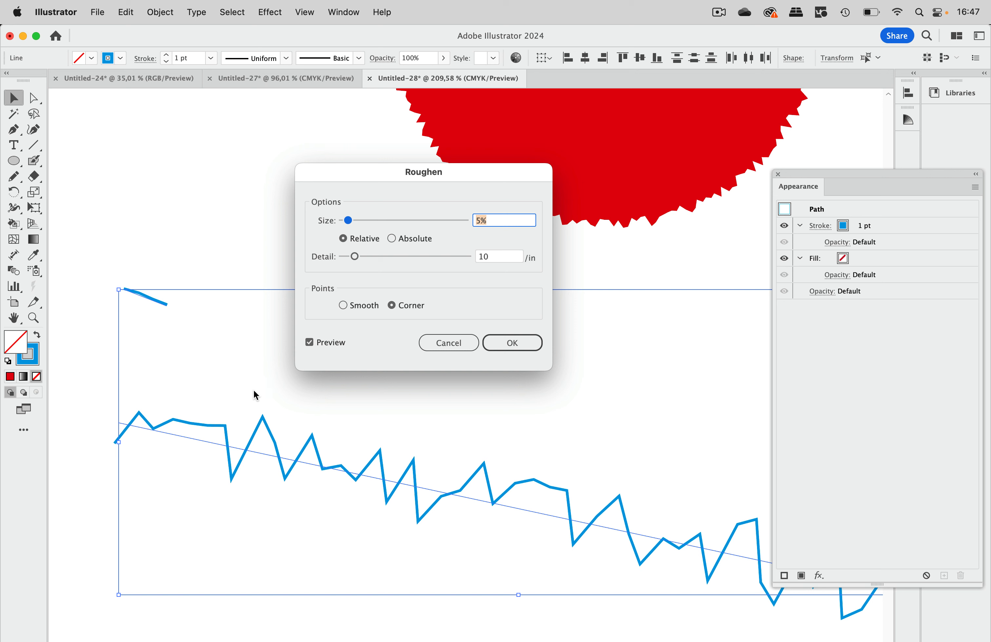
{"action": "left_click", "coordinate": [418, 244]}
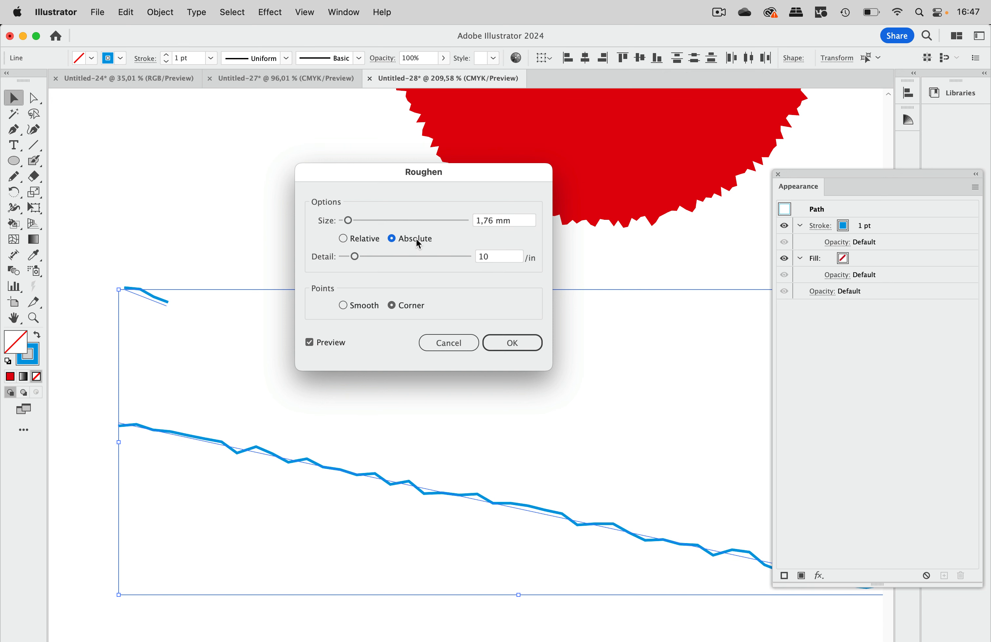
{"action": "left_click_drag", "start_coordinate": [354, 256], "coordinate": [384, 261]}
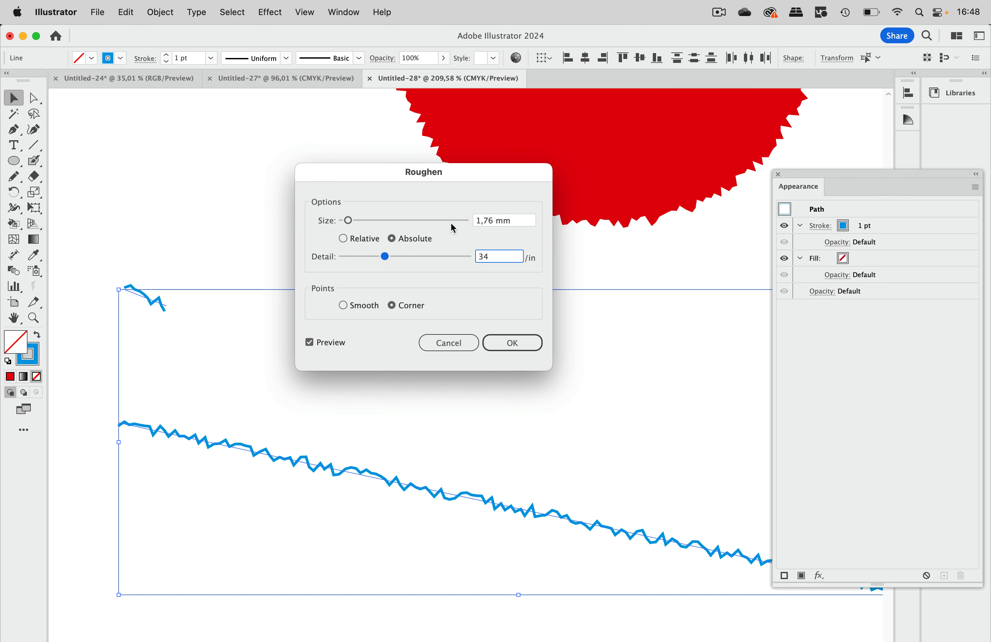
{"action": "left_click", "coordinate": [459, 339]}
Step: Place a "Lorem ipsum" text in 24 pt Myriad Pro below the blue lines and colour it black
{"action": "scroll", "coordinate": [402, 236], "scroll_direction": "down", "scroll_amount": 5}
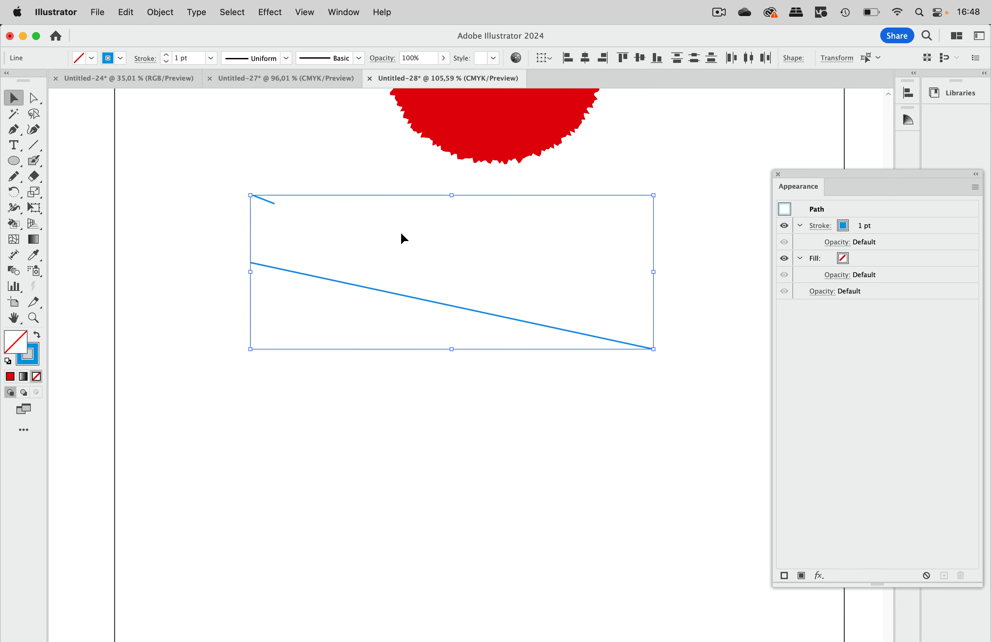
{"action": "left_click", "coordinate": [13, 144]}
{"action": "left_click", "coordinate": [333, 452]}
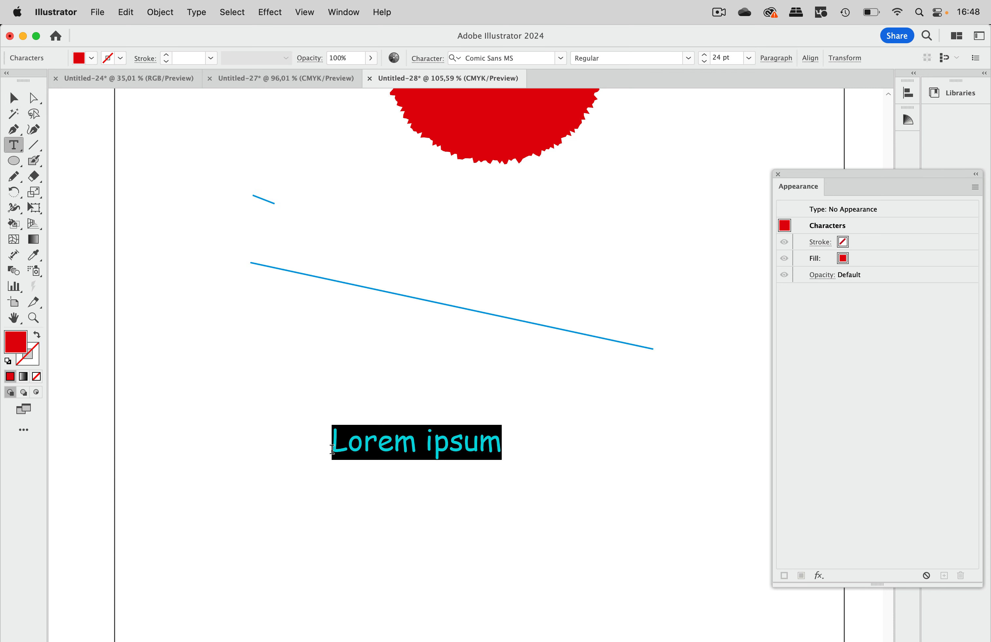
{"action": "left_click", "coordinate": [13, 97]}
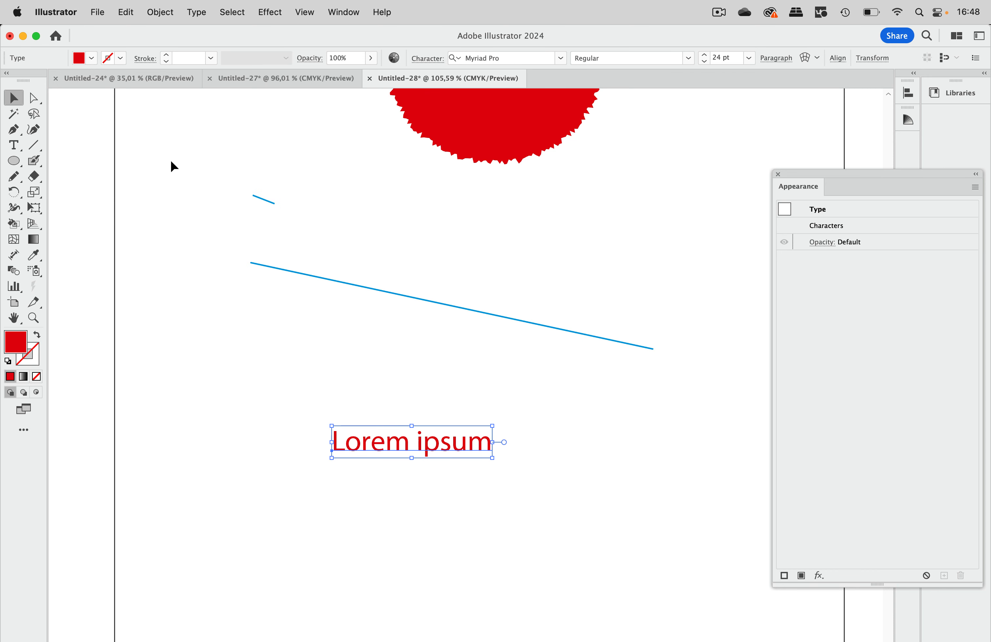
{"action": "left_click", "coordinate": [91, 58]}
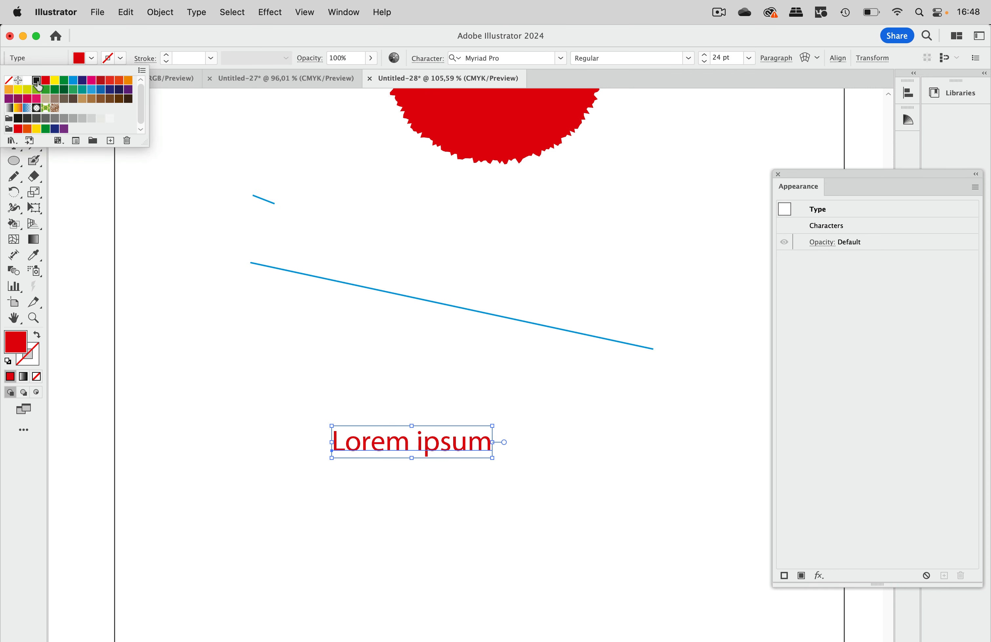
{"action": "left_click", "coordinate": [36, 80]}
{"action": "left_click", "coordinate": [423, 374]}
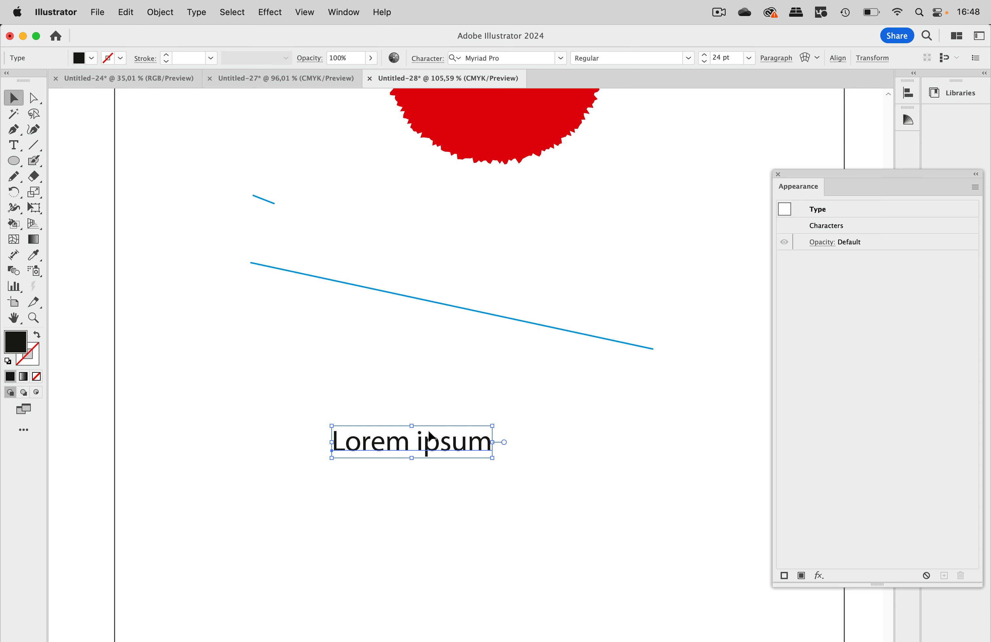
Step: Add a light grey fill to the "Lorem ipsum" text object and move it beneath Characters in its appearance
{"action": "scroll", "coordinate": [430, 459], "scroll_direction": "up", "scroll_amount": 2}
{"action": "scroll", "coordinate": [432, 463], "scroll_direction": "up", "scroll_amount": 3}
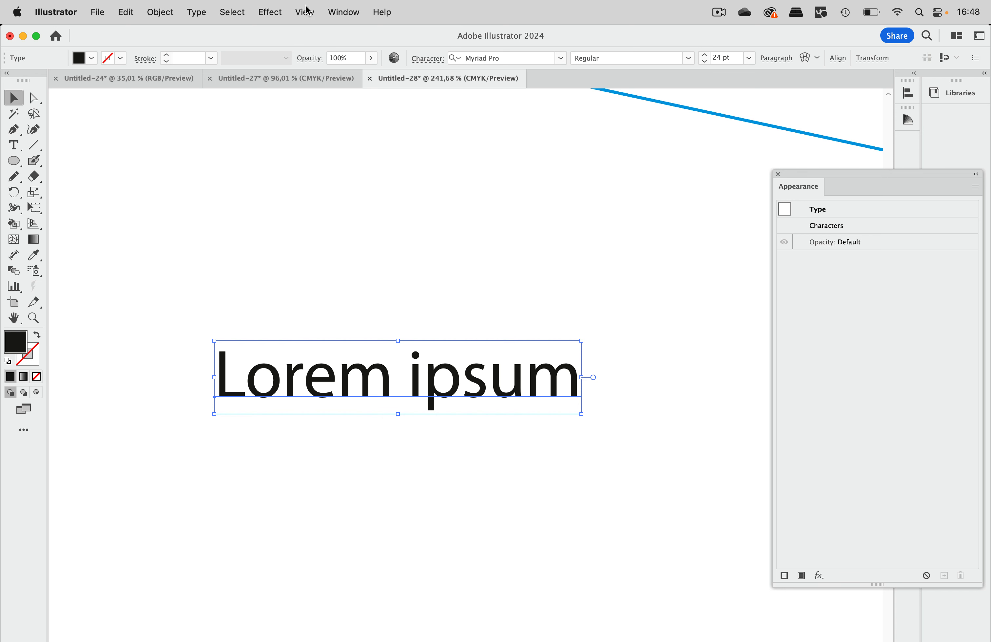
{"action": "left_click_drag", "start_coordinate": [828, 178], "coordinate": [703, 84]}
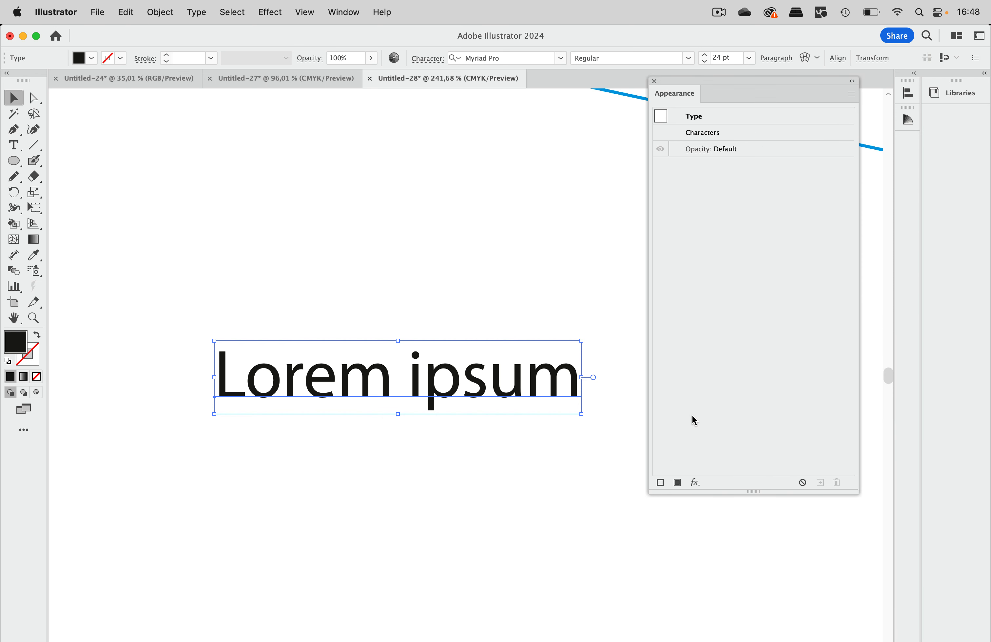
{"action": "left_click", "coordinate": [677, 482]}
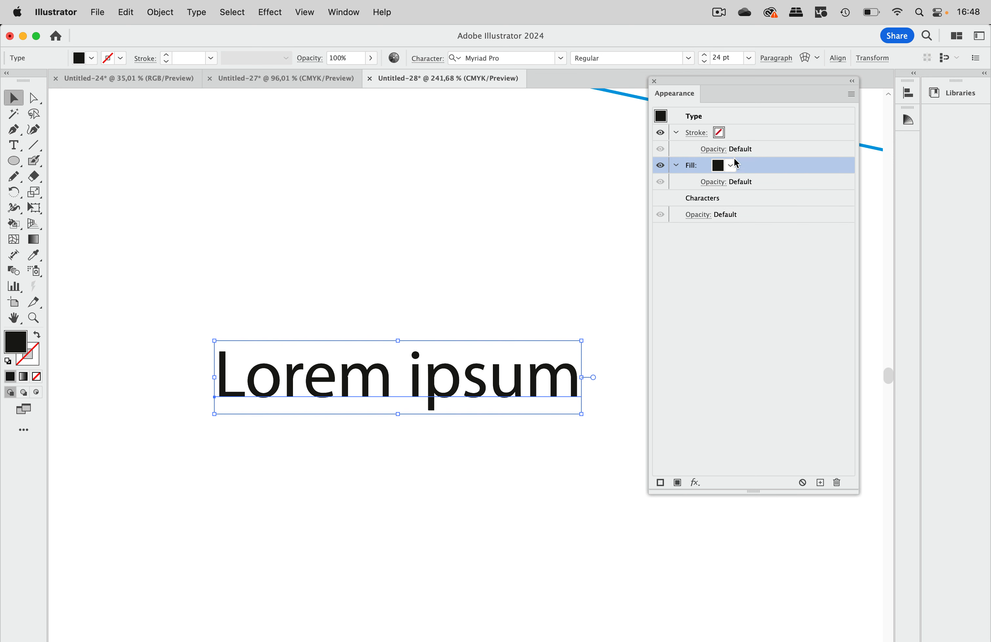
{"action": "left_click", "coordinate": [731, 167]}
{"action": "left_click", "coordinate": [670, 226]}
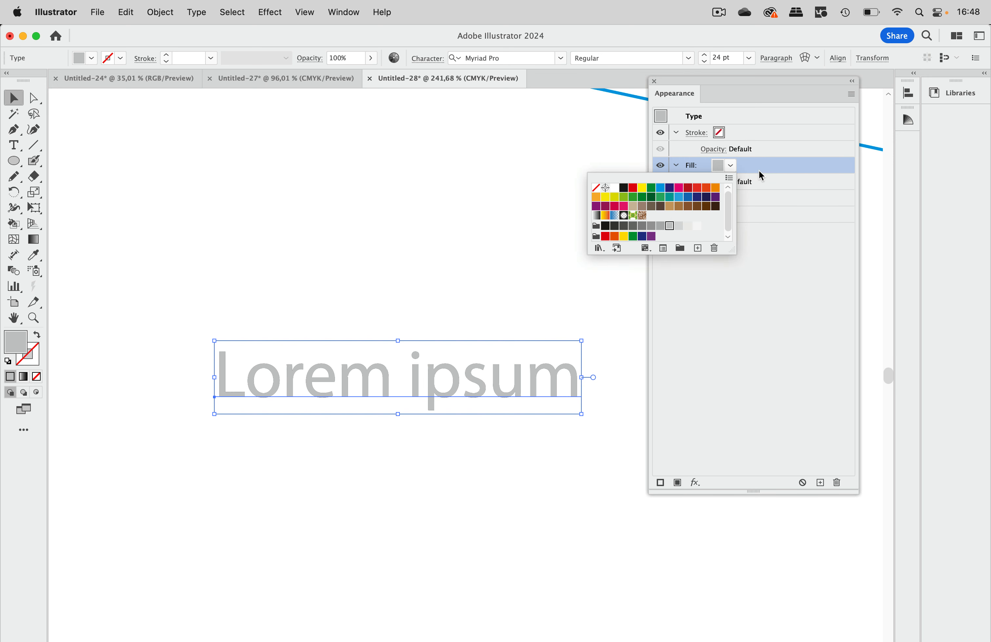
{"action": "left_click", "coordinate": [768, 171]}
{"action": "left_click_drag", "start_coordinate": [768, 171], "coordinate": [751, 213]}
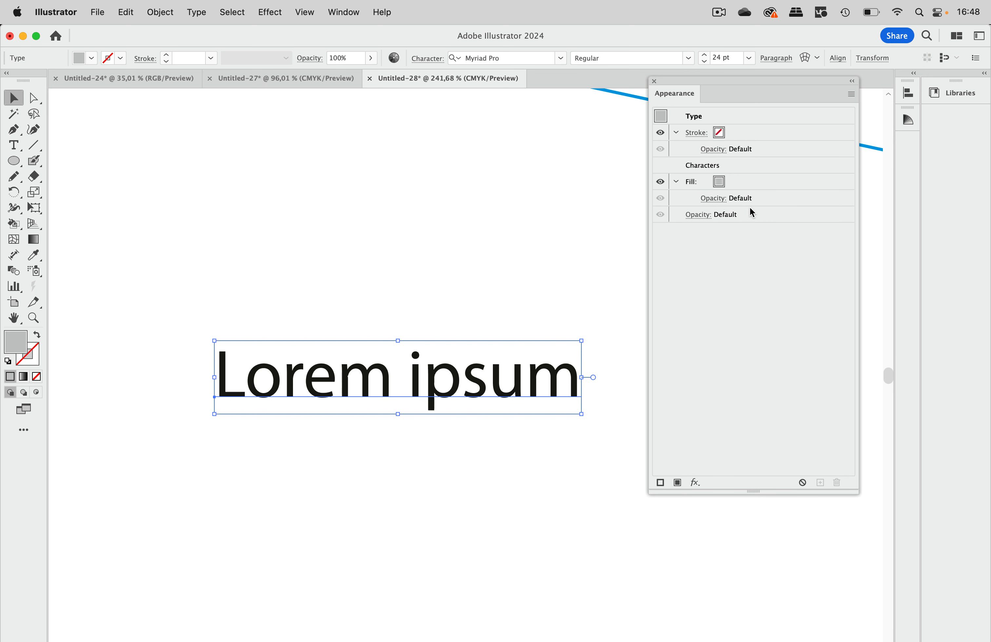
Step: Convert the grey fill to a Rounded Rectangle with Relative size, 3 mm extra width and 1 mm extra height
{"action": "left_click", "coordinate": [749, 182]}
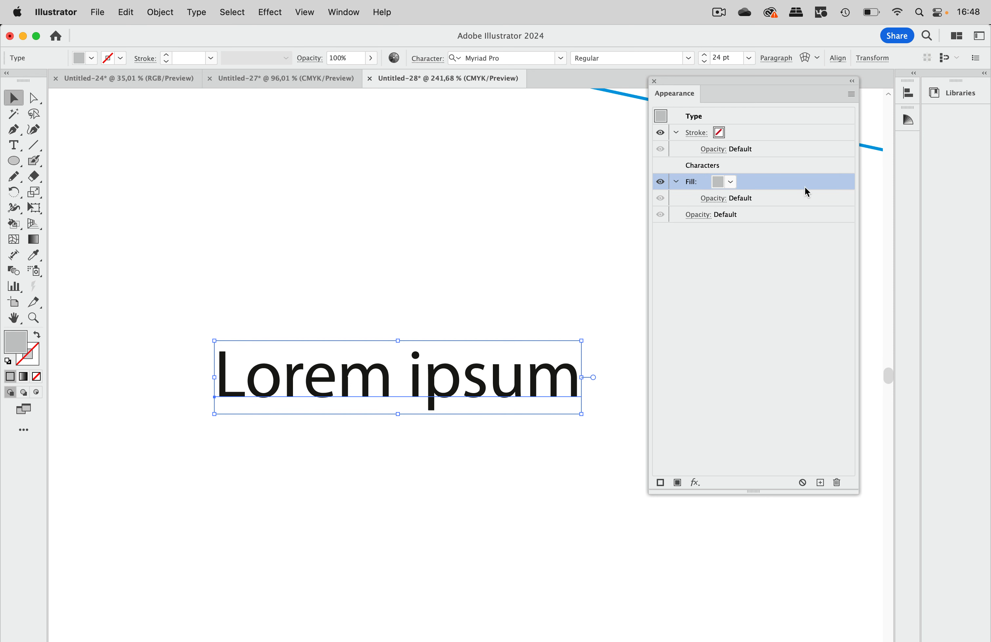
{"action": "left_click", "coordinate": [269, 12]}
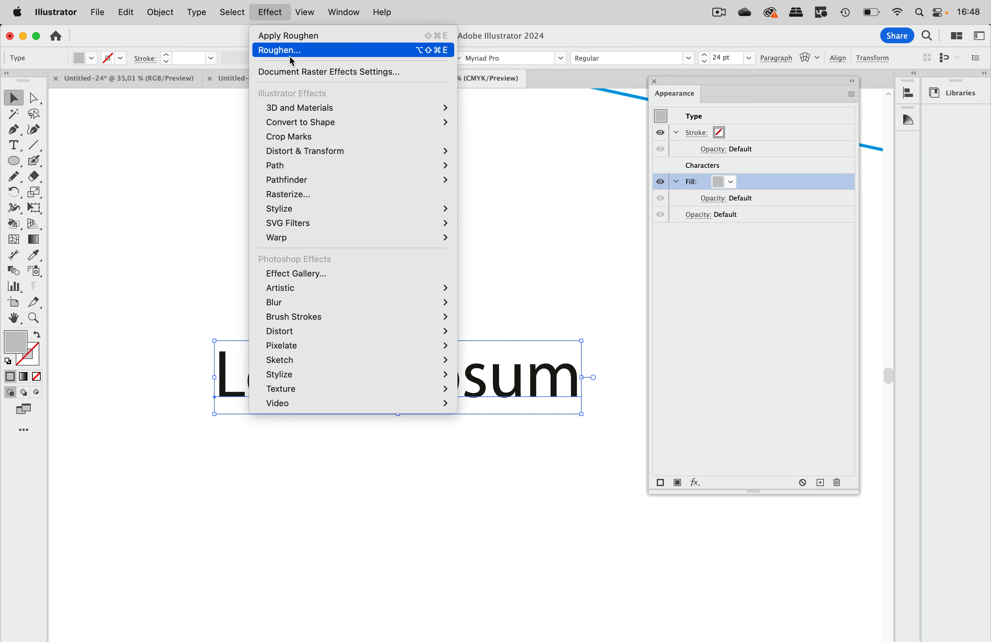
{"action": "mouse_move", "coordinate": [305, 115]}
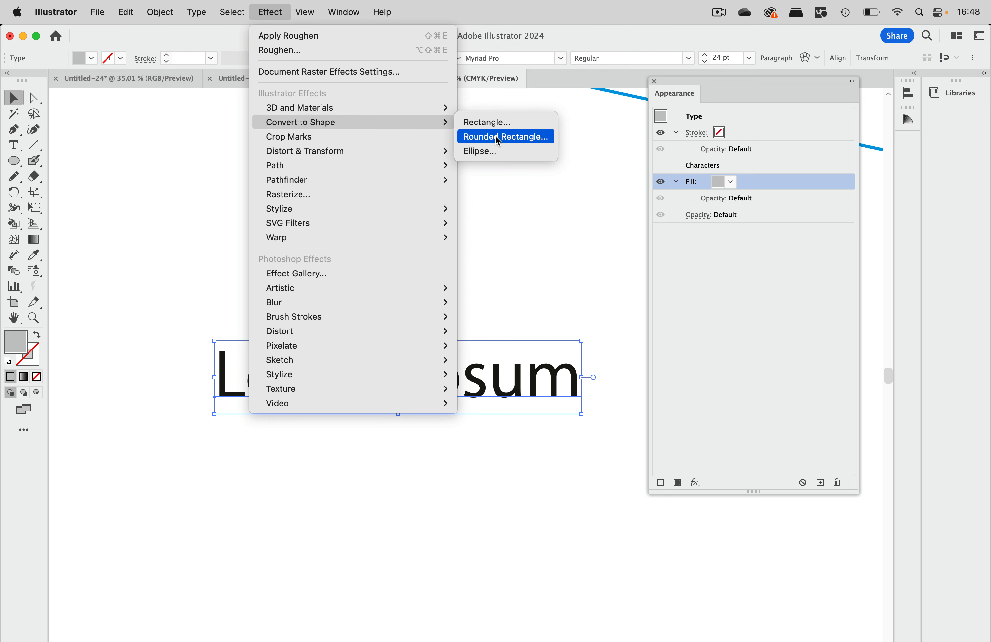
{"action": "left_click", "coordinate": [500, 136]}
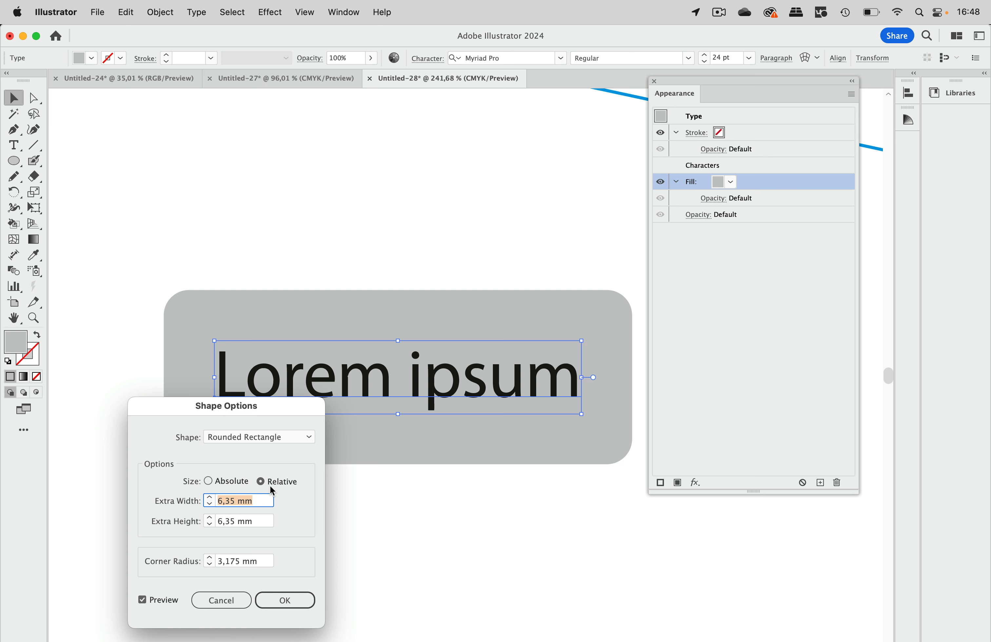
{"action": "key", "text": "Tab"}
{"action": "type", "text": "2 mm"}
{"action": "left_click", "coordinate": [210, 529]}
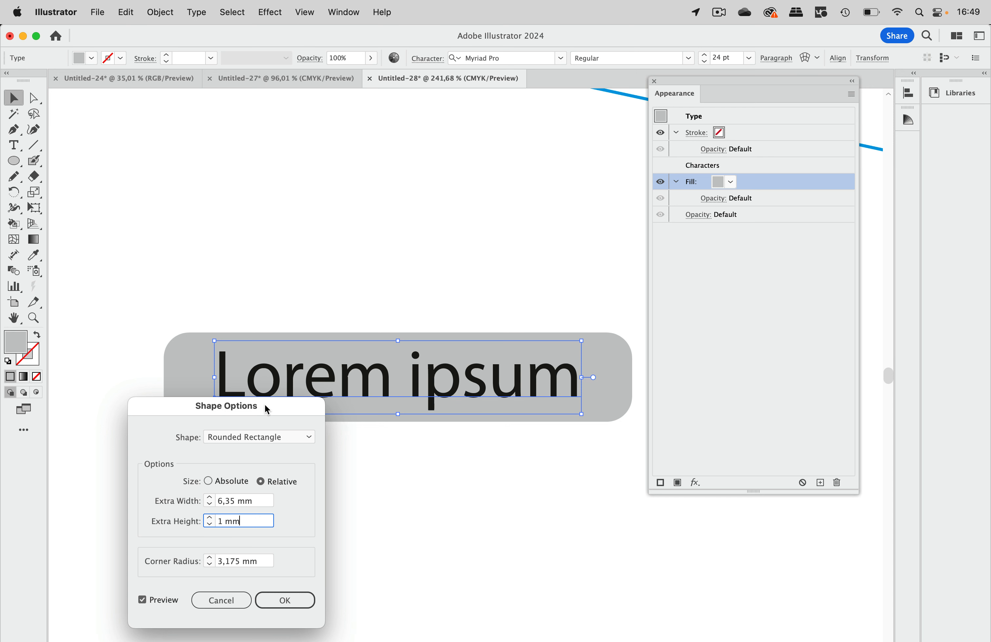
{"action": "left_click_drag", "start_coordinate": [267, 410], "coordinate": [391, 100]}
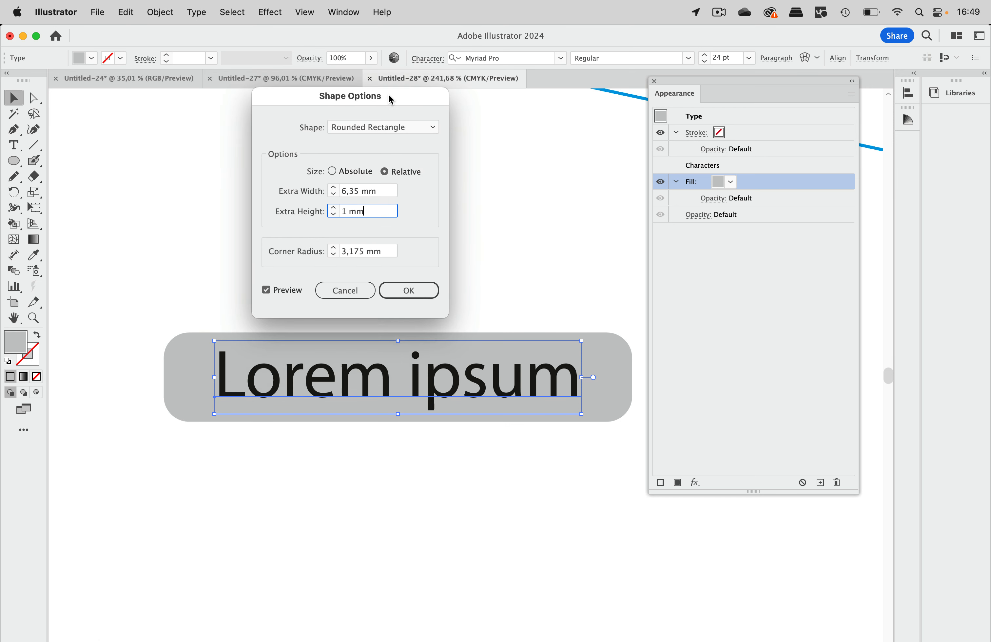
{"action": "left_click", "coordinate": [333, 193]}
{"action": "left_click", "coordinate": [334, 193]}
{"action": "left_click", "coordinate": [334, 193]}
{"action": "left_click", "coordinate": [333, 193]}
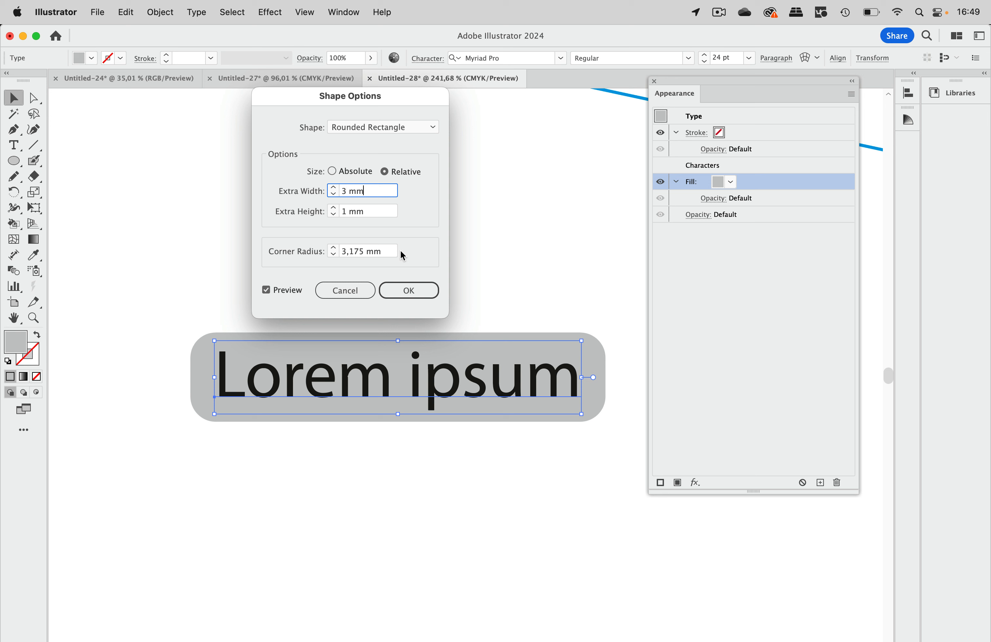
{"action": "left_click", "coordinate": [410, 292]}
Step: Replace the middle letters of the text so it reads "Lonfdbnkflpsum", and deselect it
{"action": "double_click", "coordinate": [394, 365]}
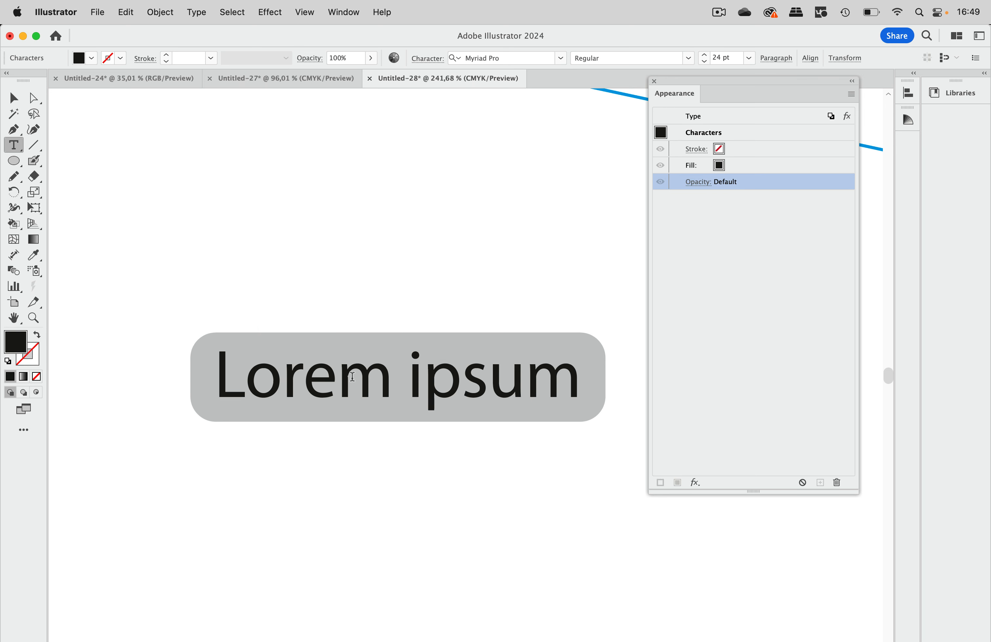
{"action": "left_click", "coordinate": [352, 376]}
{"action": "left_click_drag", "start_coordinate": [340, 385], "coordinate": [424, 380]}
{"action": "key", "text": "BackSpace"}
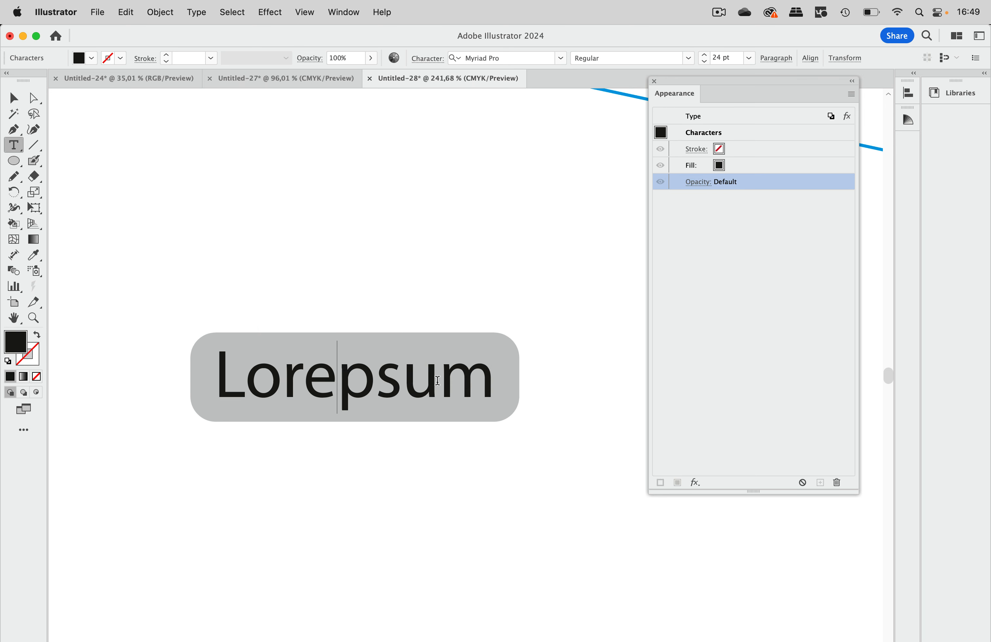
{"action": "key", "text": "BackSpace"}
{"action": "key", "text": "BackSpace"}
{"action": "type", "text": "nfdbnkfl"}
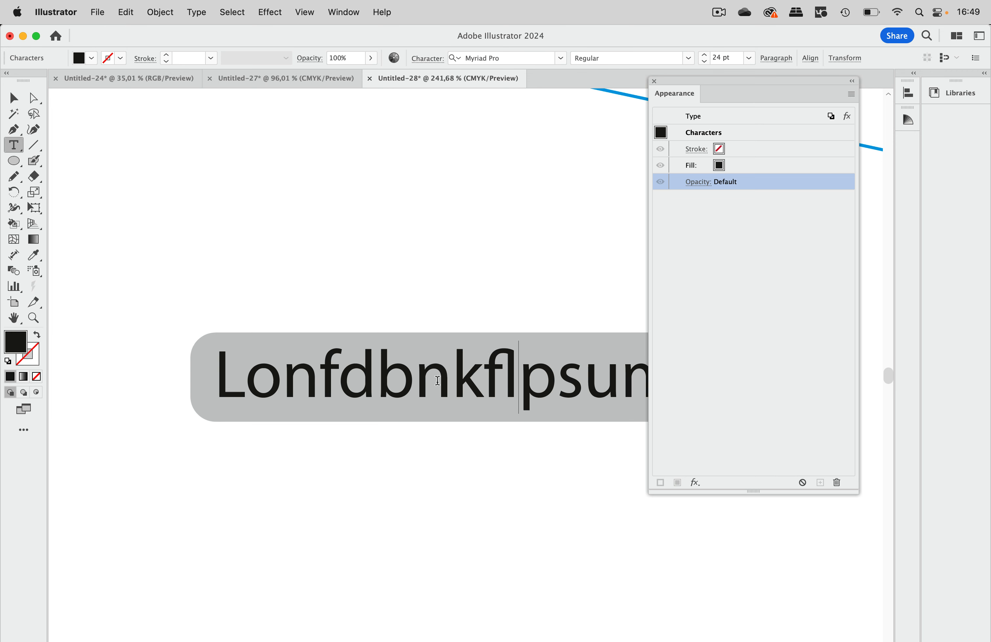
{"action": "left_click_drag", "start_coordinate": [714, 81], "coordinate": [815, 125]}
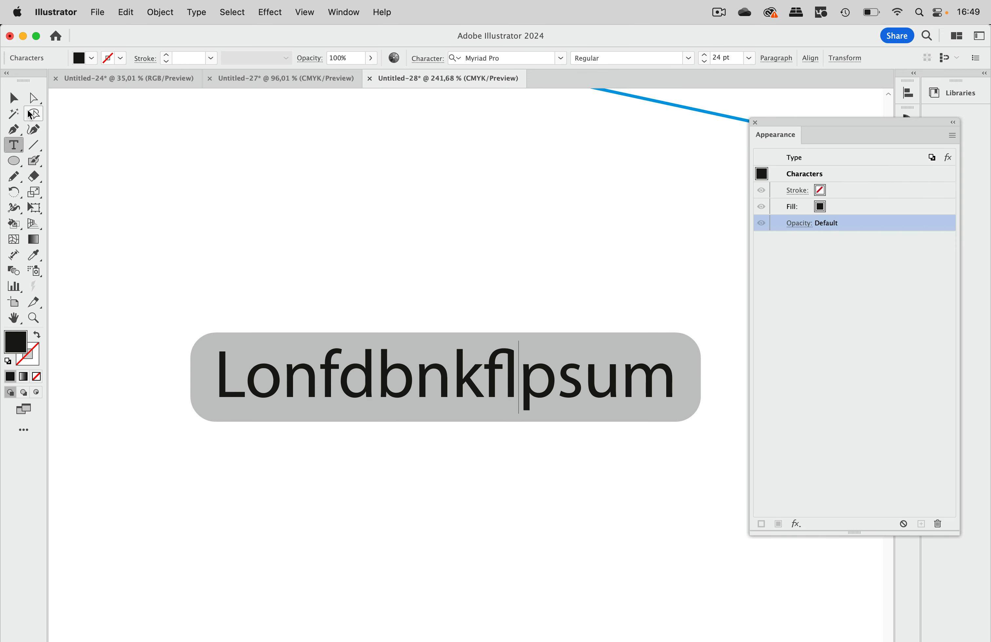
{"action": "left_click", "coordinate": [13, 97]}
{"action": "left_click", "coordinate": [479, 211]}
Step: Select the text with the grey background to view its appearance attributes
{"action": "scroll", "coordinate": [465, 226], "scroll_direction": "down", "scroll_amount": 5}
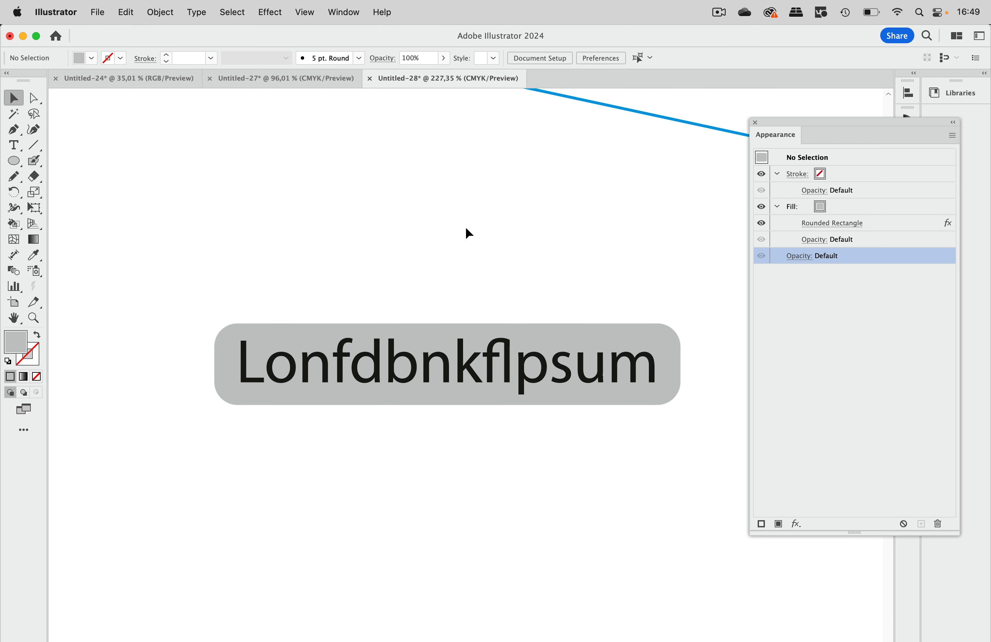
{"action": "scroll", "coordinate": [453, 240], "scroll_direction": "up", "scroll_amount": 4}
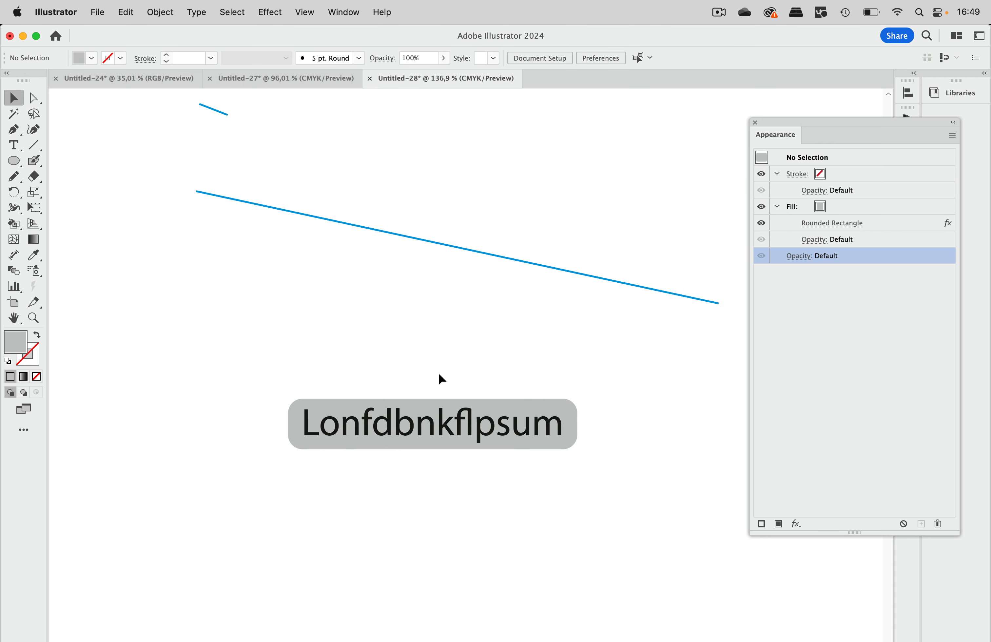
{"action": "left_click", "coordinate": [487, 415]}
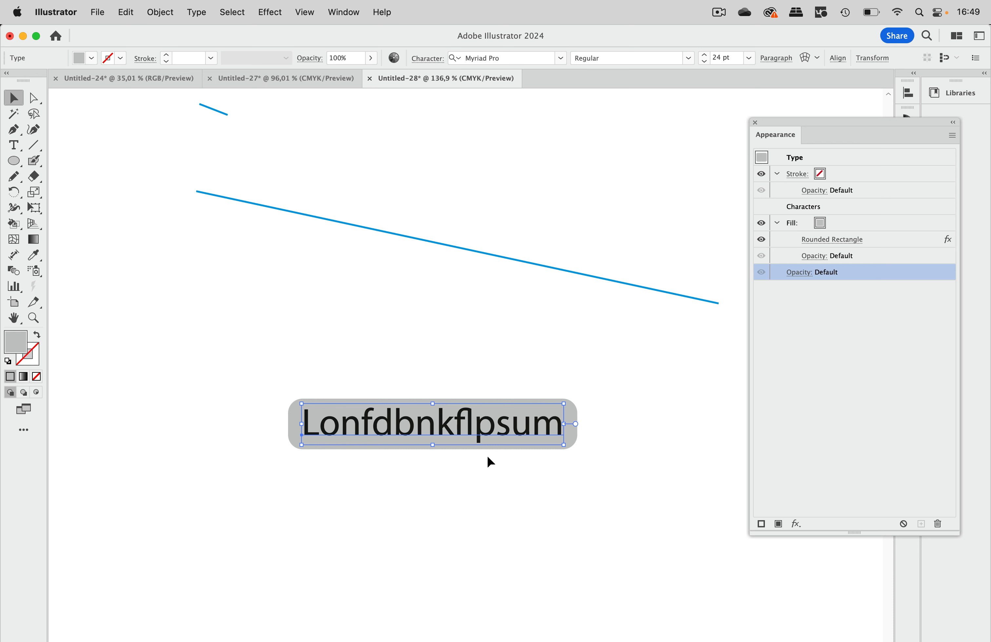
{"action": "right_click", "coordinate": [443, 362]}
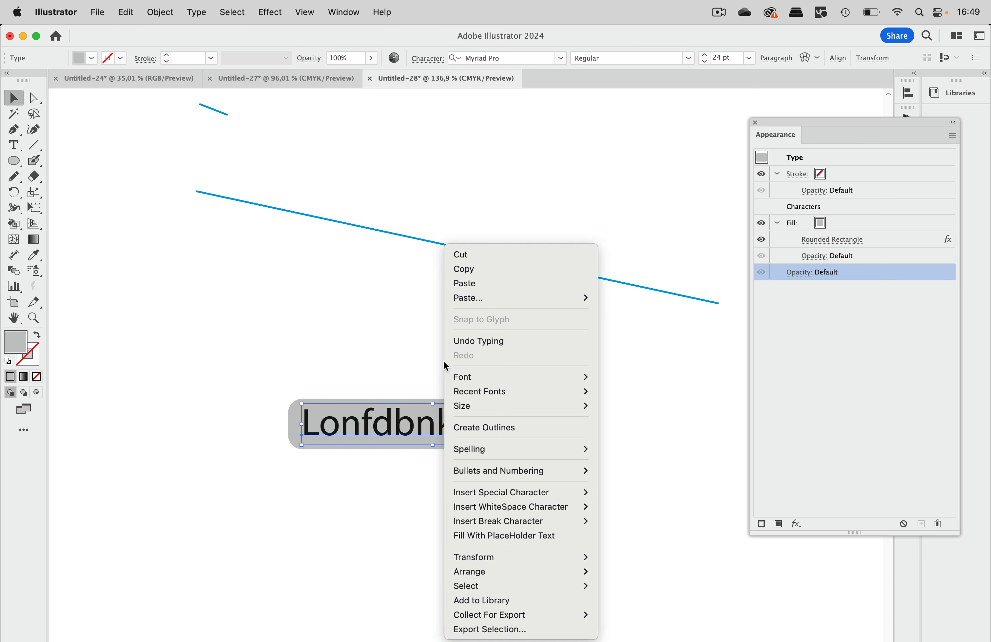
{"action": "left_click", "coordinate": [385, 357]}
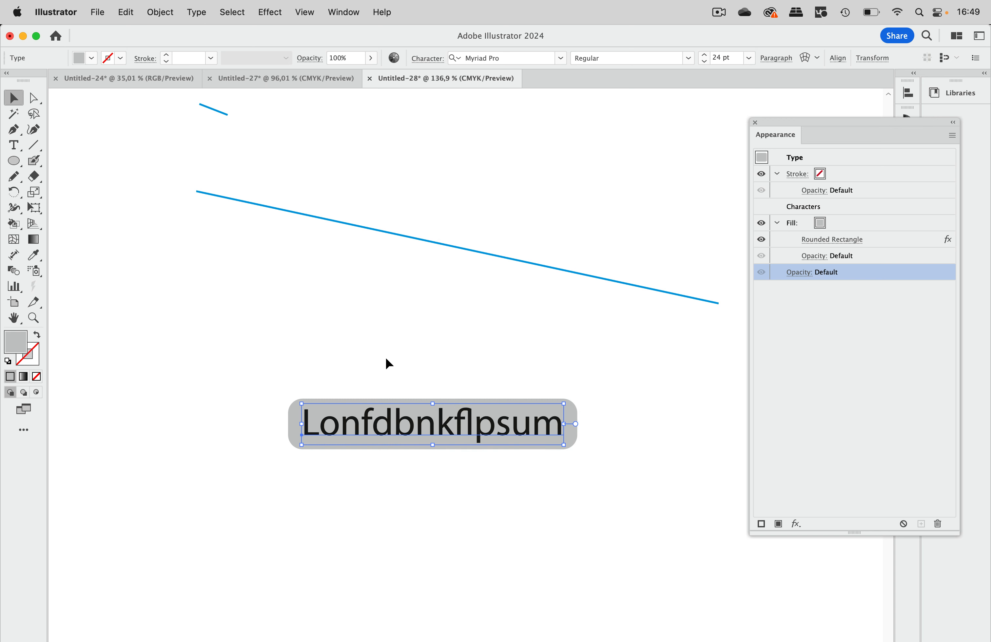
Step: Select both blue lines between the large red circle and the text
{"action": "scroll", "coordinate": [385, 357], "scroll_direction": "up", "scroll_amount": 3}
{"action": "scroll", "coordinate": [385, 357], "scroll_direction": "left", "scroll_amount": 2}
{"action": "scroll", "coordinate": [387, 359], "scroll_direction": "up", "scroll_amount": 5}
{"action": "left_click_drag", "start_coordinate": [226, 228], "coordinate": [297, 381]}
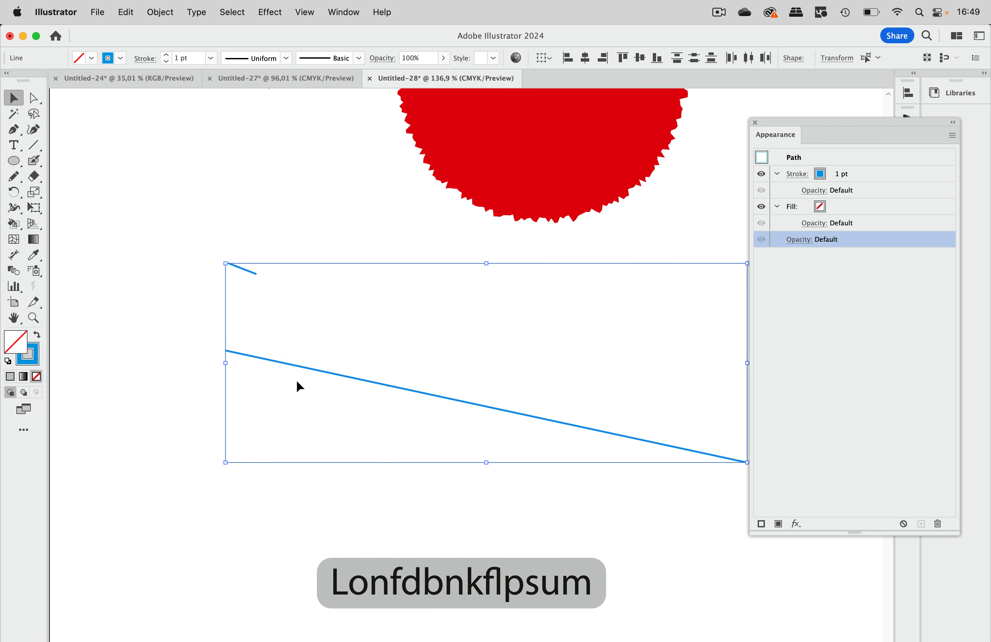
{"action": "scroll", "coordinate": [297, 379], "scroll_direction": "up", "scroll_amount": 10}
{"action": "scroll", "coordinate": [296, 379], "scroll_direction": "left", "scroll_amount": 2}
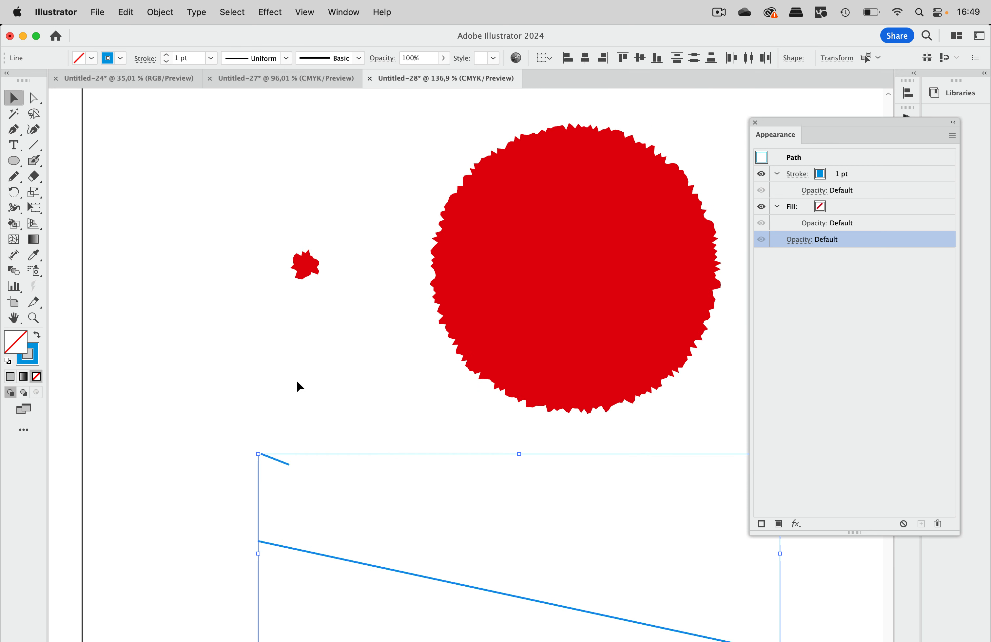